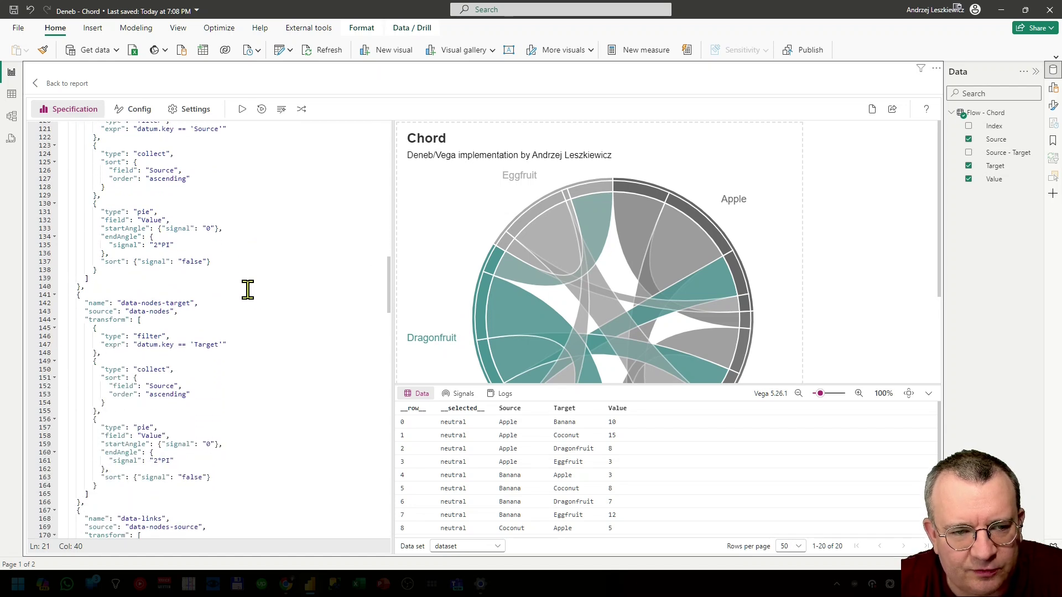
Delete the final path mark that draws from data-links, apply the specification, and collapse the debug pane to show the whole chart
left_click(254, 310)
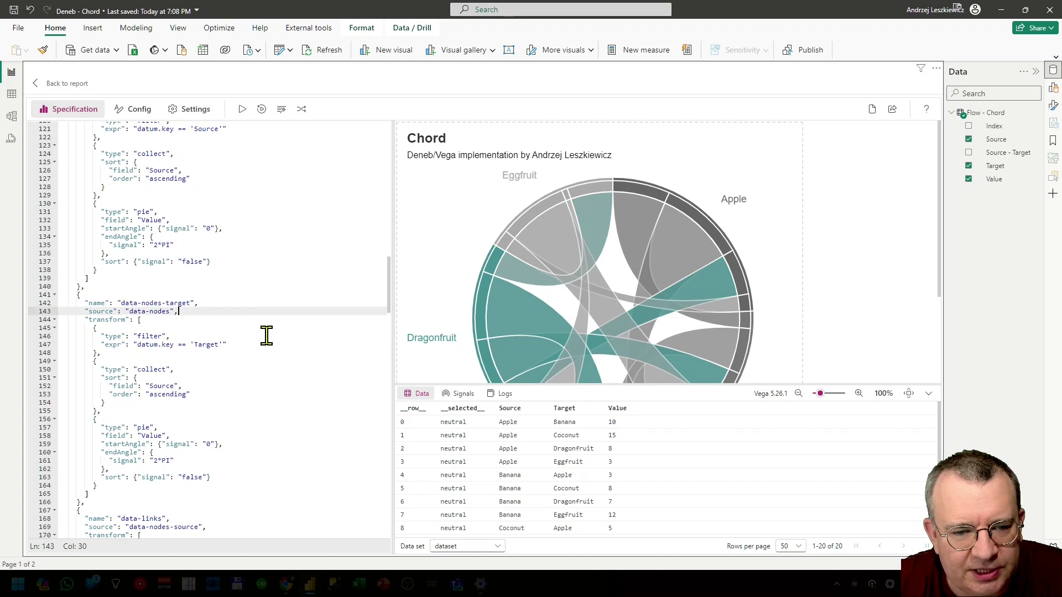
scroll(266, 336, "down", 20)
scroll(266, 335, "down", 16)
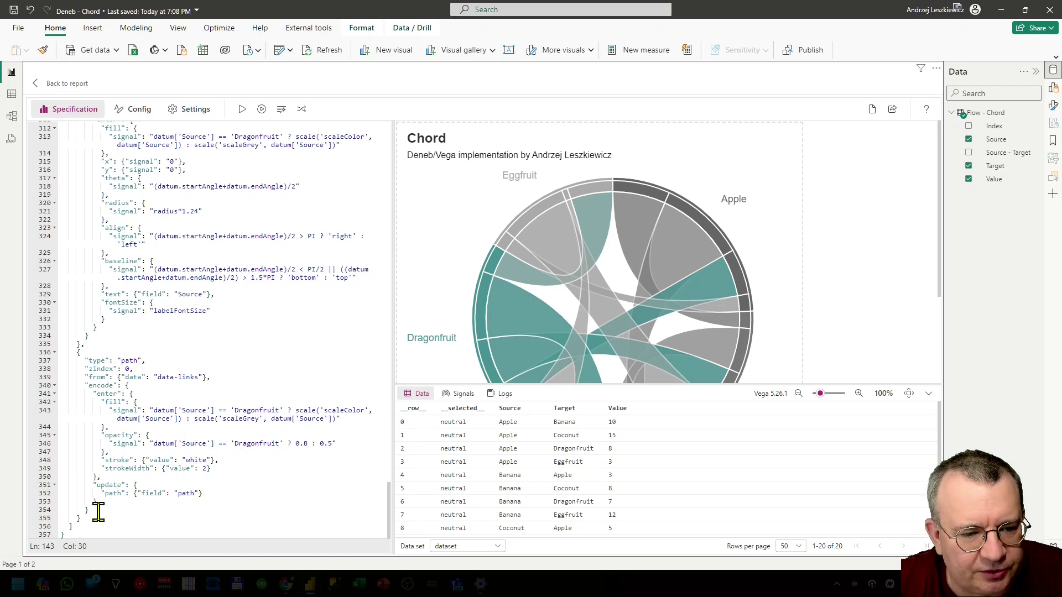
left_click_drag(87, 518, 84, 346)
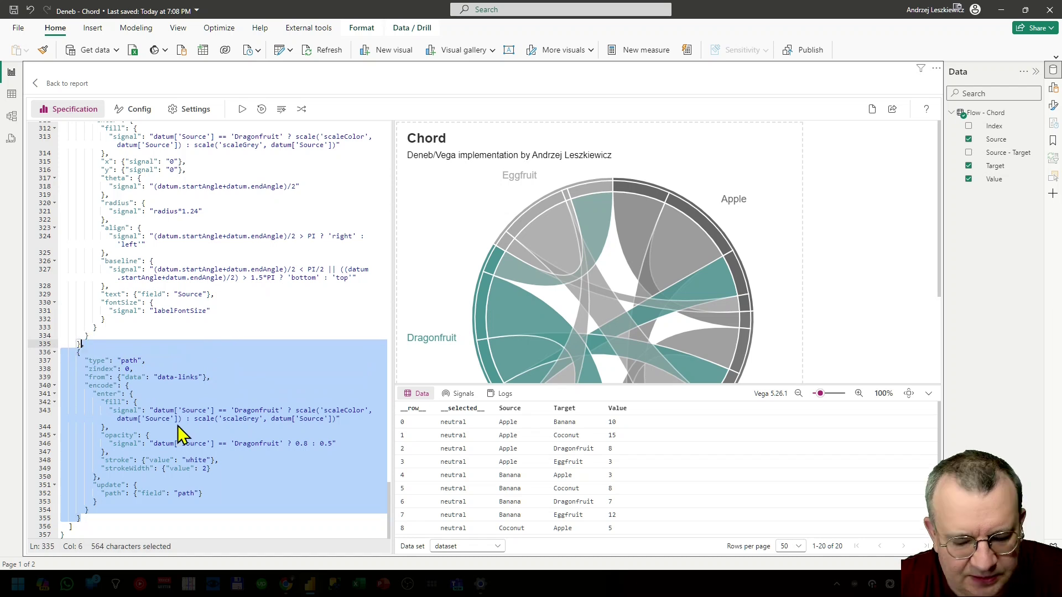
key("Delete")
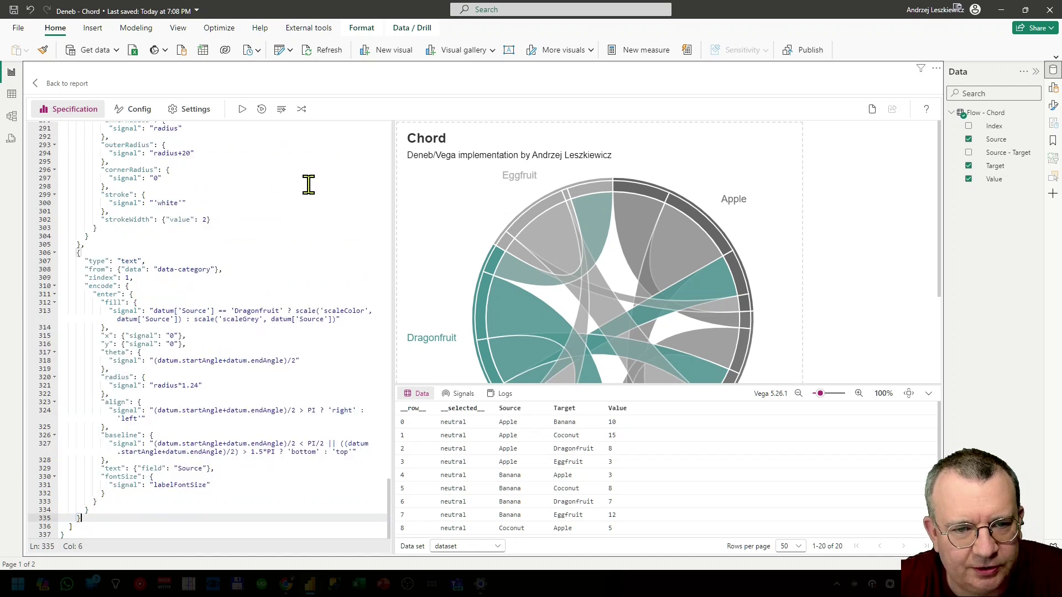
left_click(241, 109)
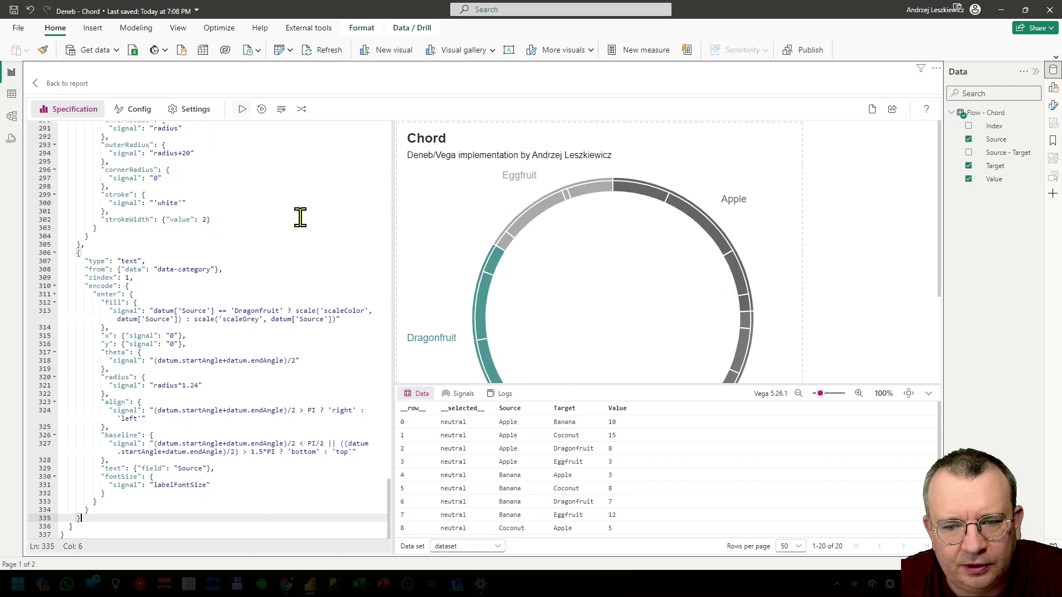
left_click(928, 393)
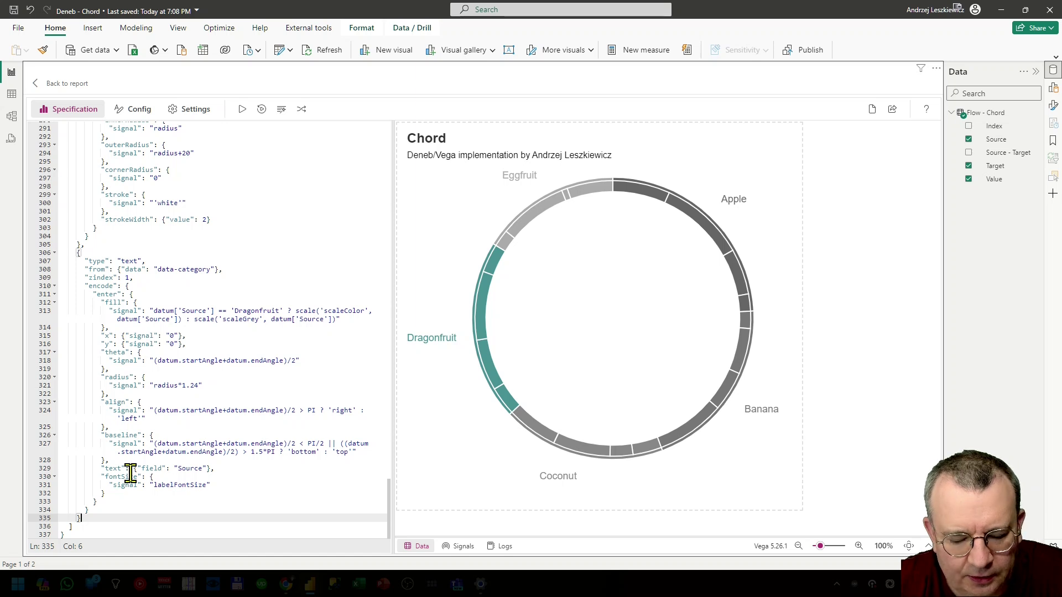
Switch to Chrome to view the Vega Donut Chart Example page, and return to the Deneb specification
key("alt+Tab")
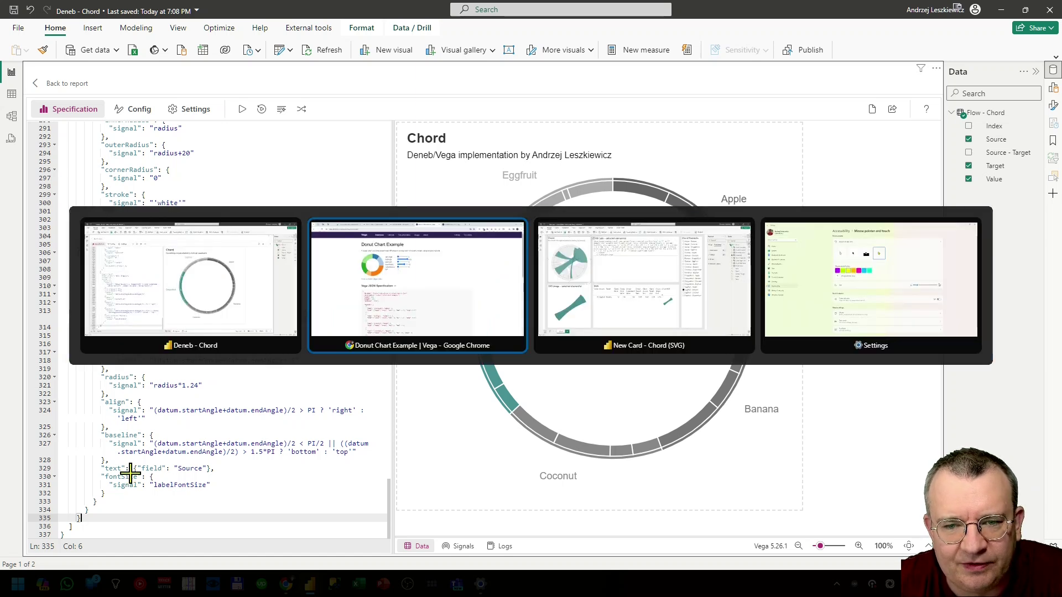
scroll(476, 386, "down", 10)
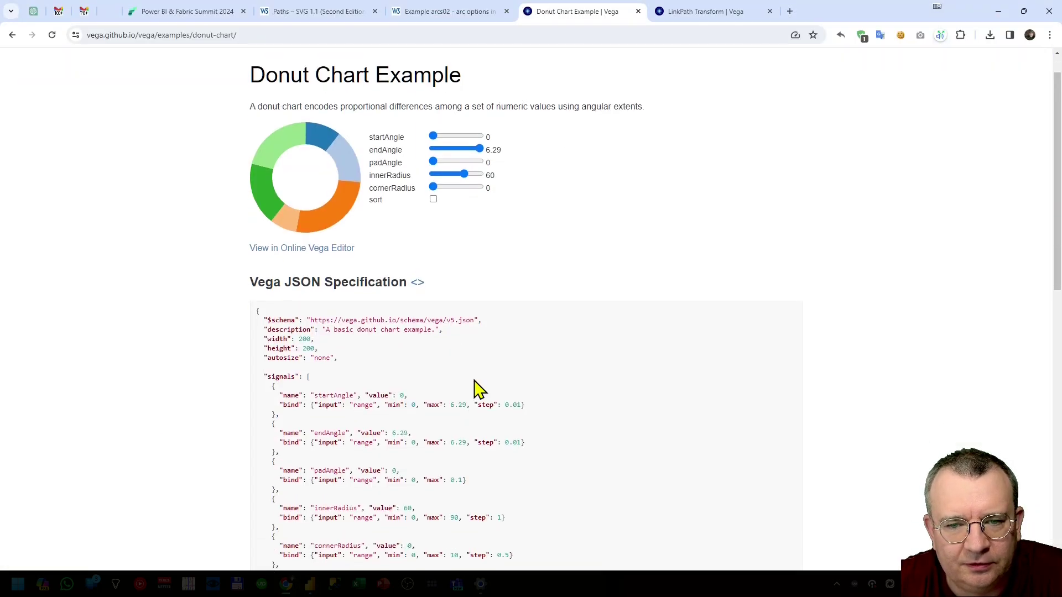
scroll(477, 387, "up", 10)
scroll(476, 389, "up", 1)
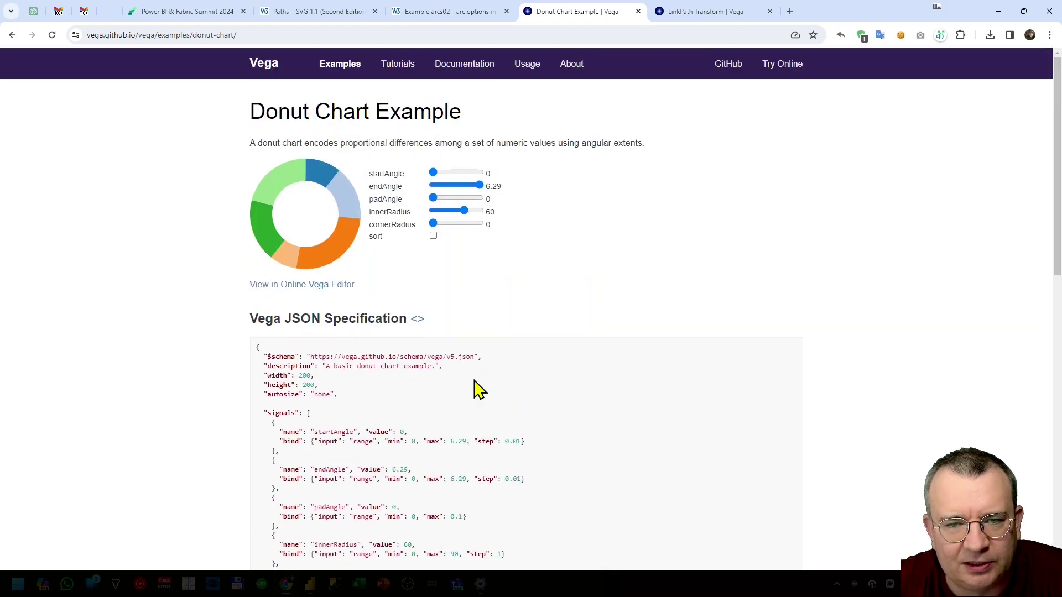
key("alt+Tab")
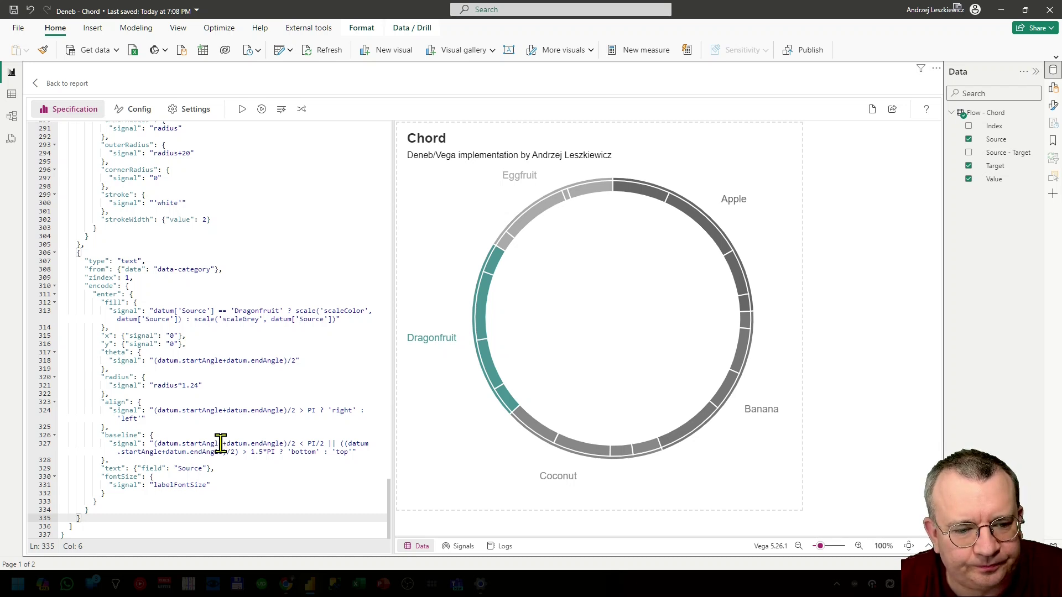
Restore the deleted data-links path mark at the end of the specification
type(", {   \"type\": \"path\",   \"zindex\": 0,   \"from\": {\"data\": \"data-links\"},   \"encode\": {     \"enter\": {       \"fill\": {         \"signal\": \"datum['Source'] == 'Dragonfruit' ? scale('scaleColor', datum['Source']) : scale('scaleGrey', datum['Source'])\"       },       \"opacity\": {         \"signal\": \"datum['Source'] == 'Dragonfruit' ? 0.8 : 0.5\"       },       \"stroke\": {\"value\": \"white\"},       \"strokeWidth\": {\"value\": 2}     },     \"update\": {       \"path\": {\"field\": \"path\"}     }   } }")
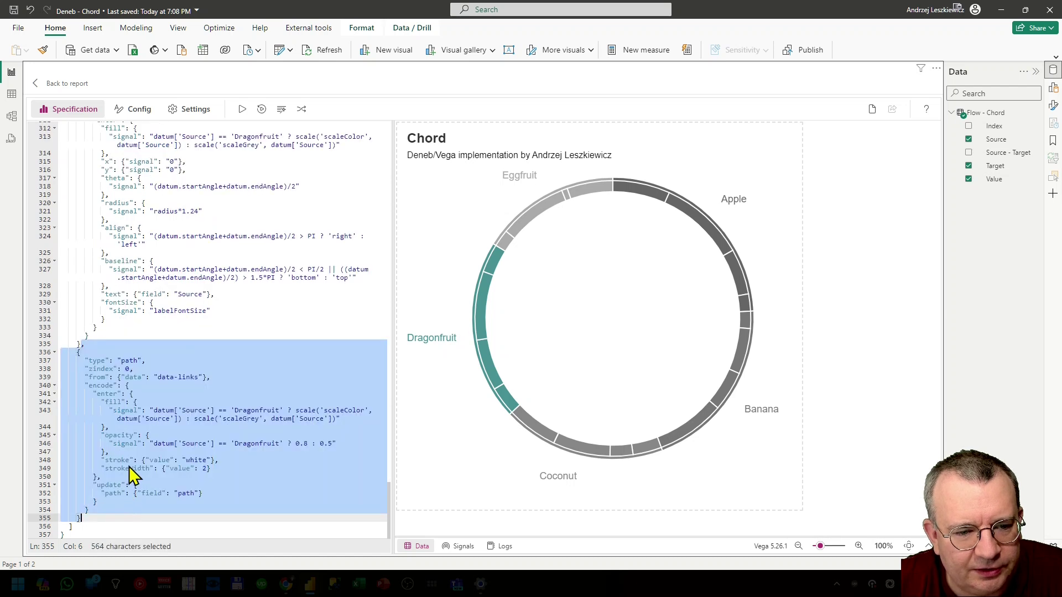
left_click(122, 443)
Examine the data-links data set definition in the specification, including its name and its data-nodes-source source
scroll(186, 349, "up", 20)
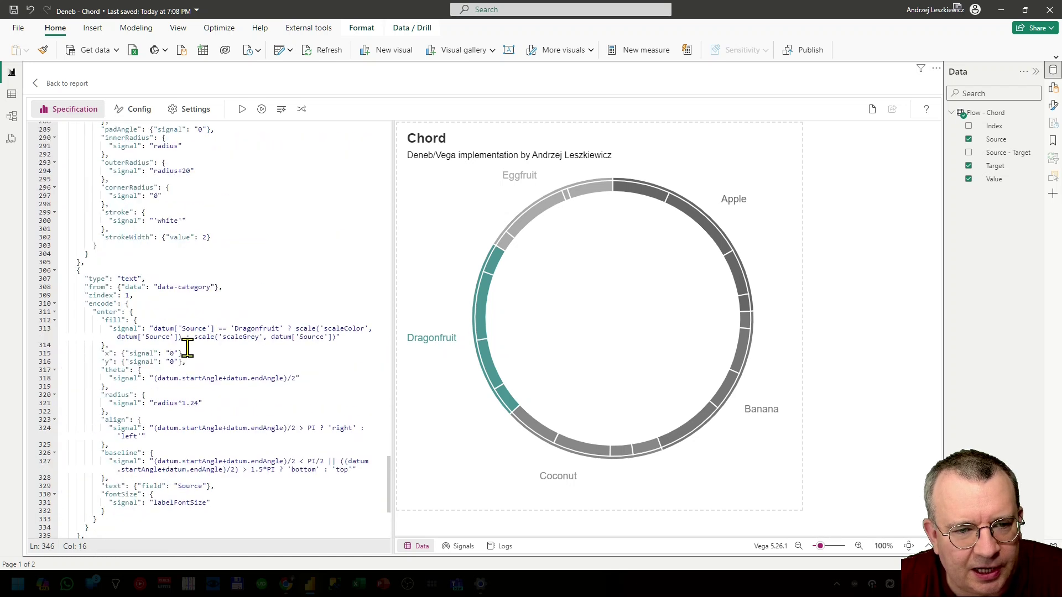
scroll(188, 348, "up", 6)
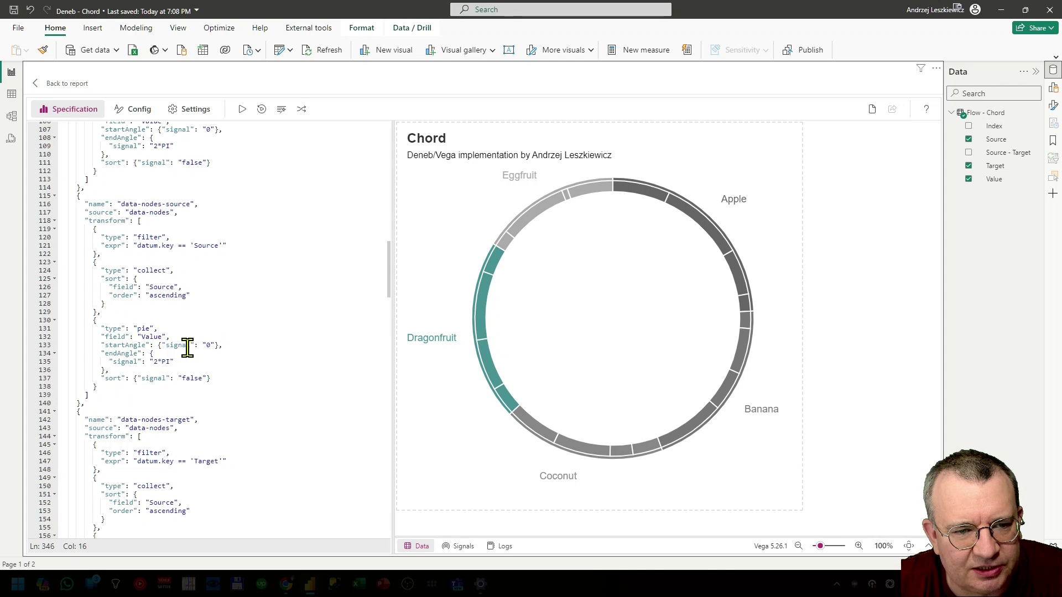
scroll(188, 348, "down", 5)
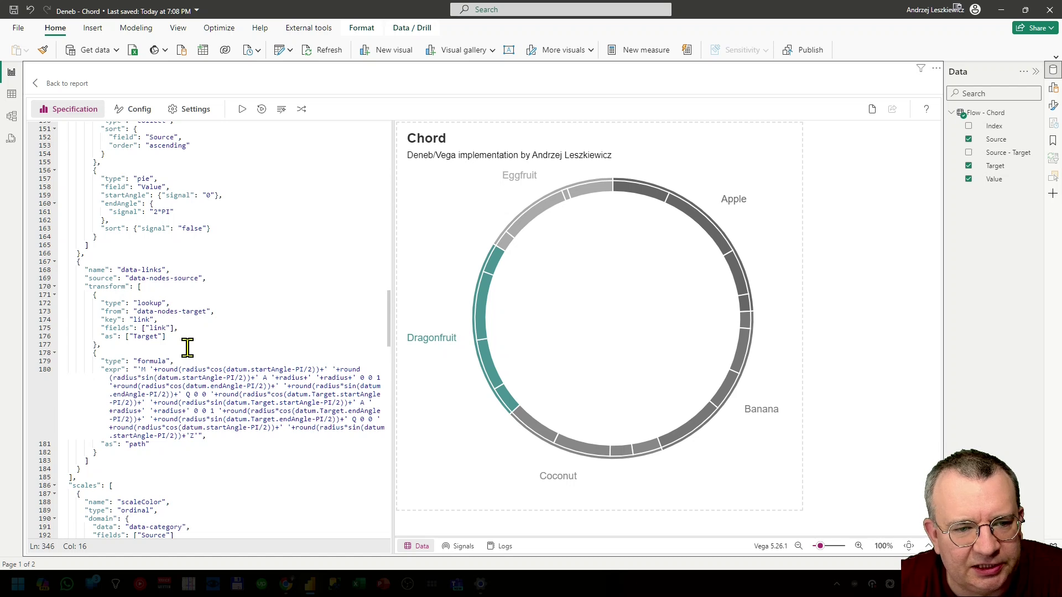
left_click_drag(73, 264, 182, 465)
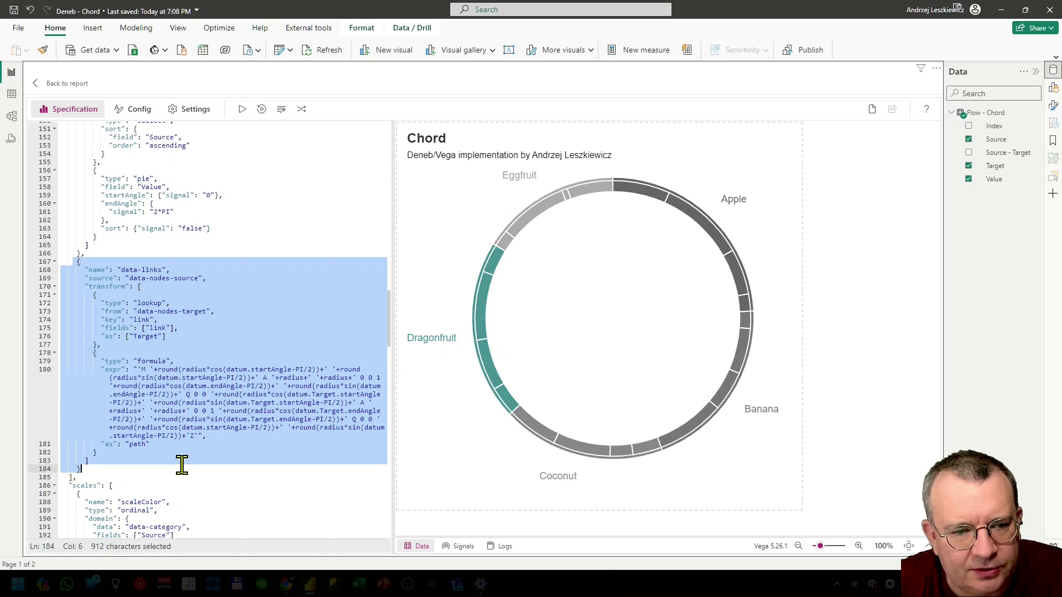
left_click(122, 270)
left_click(169, 270)
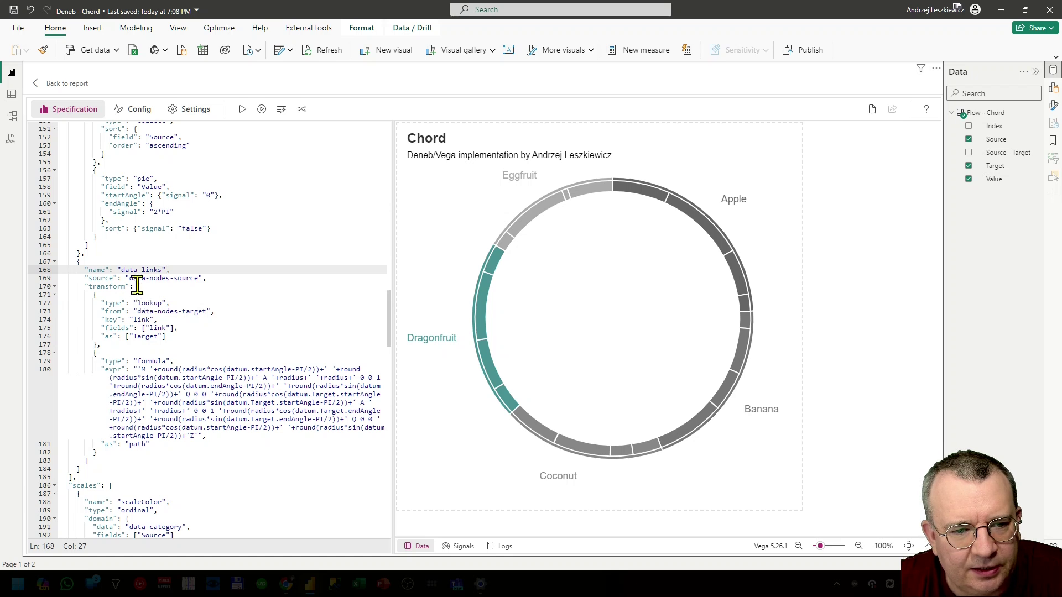
left_click_drag(128, 278, 202, 278)
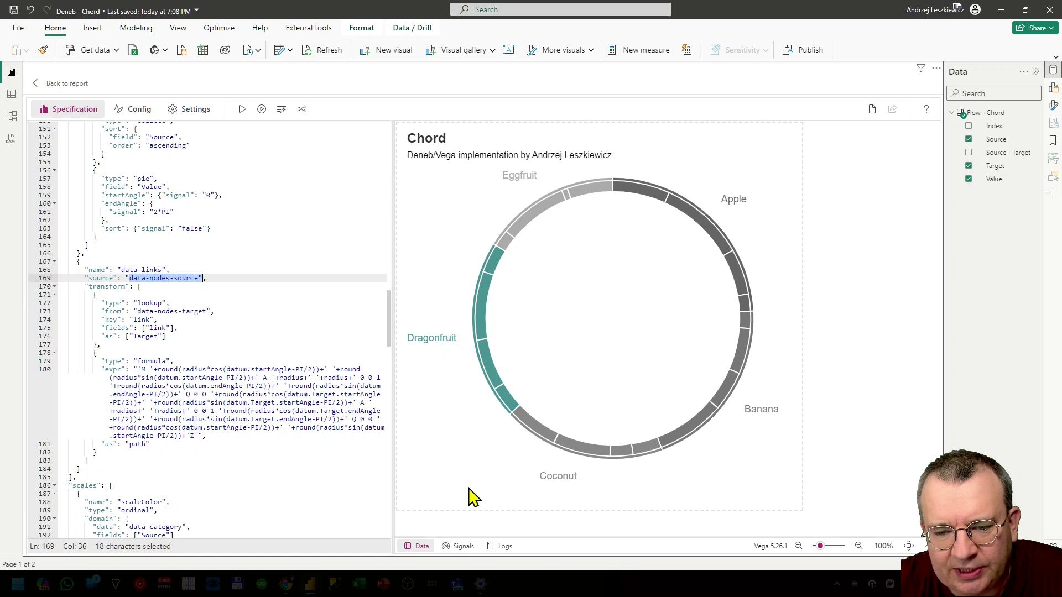
Reopen the data table and inspect the rows of the data-nodes-source and data-nodes-target data sets
left_click(461, 546)
left_click(419, 395)
left_click(440, 546)
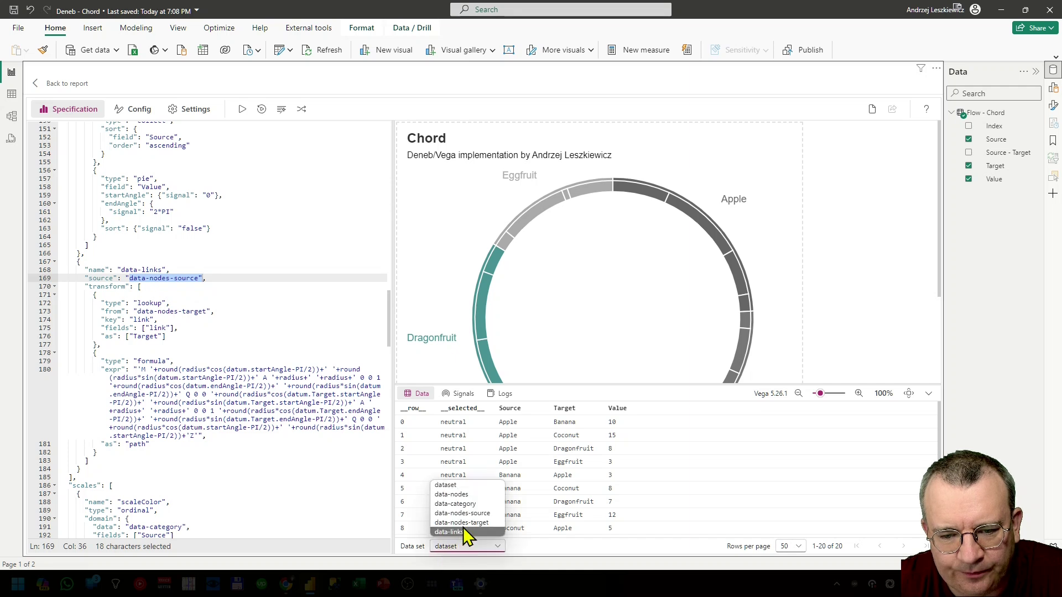
left_click(470, 514)
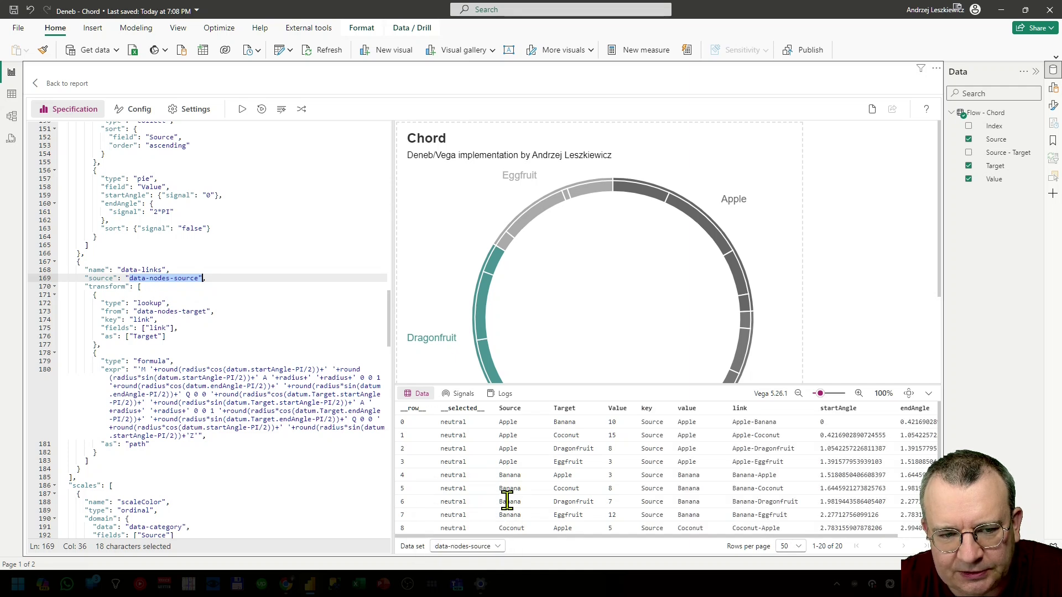
scroll(548, 299, "down", 1)
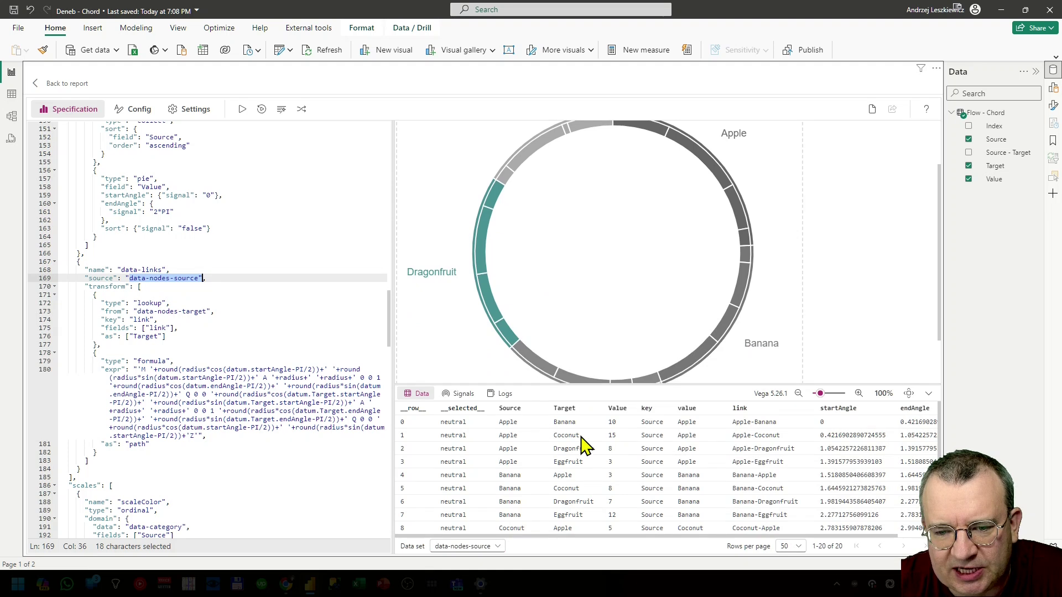
scroll(522, 440, "down", 3)
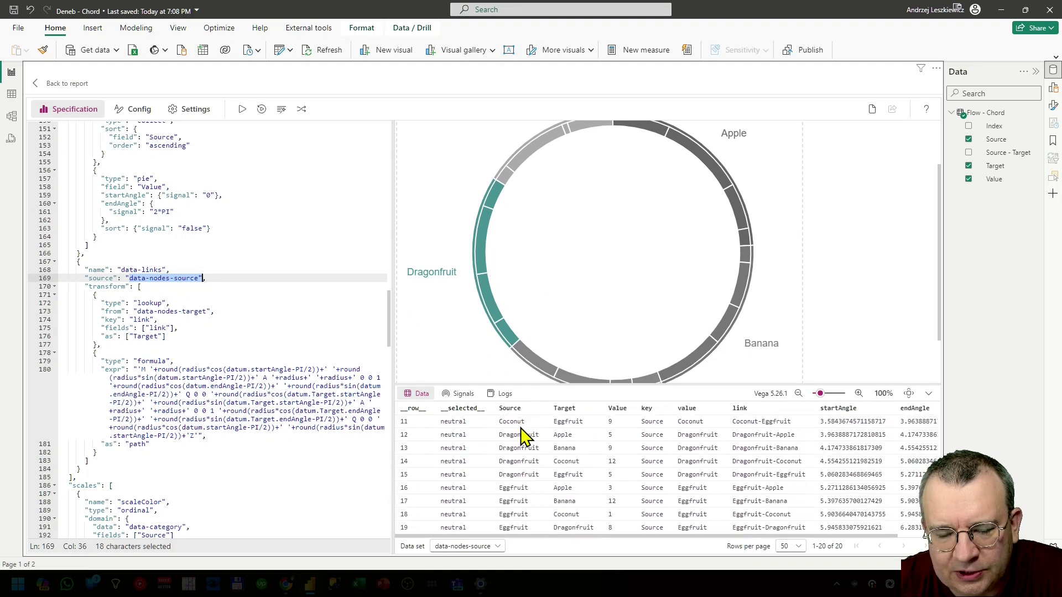
scroll(536, 480, "up", 3)
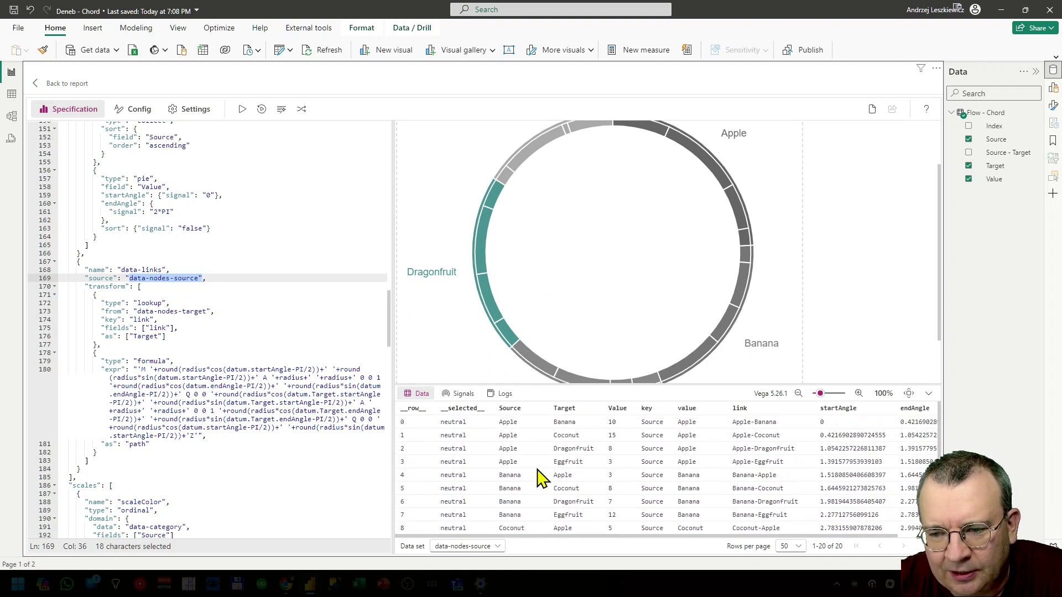
scroll(619, 481, "right", 2)
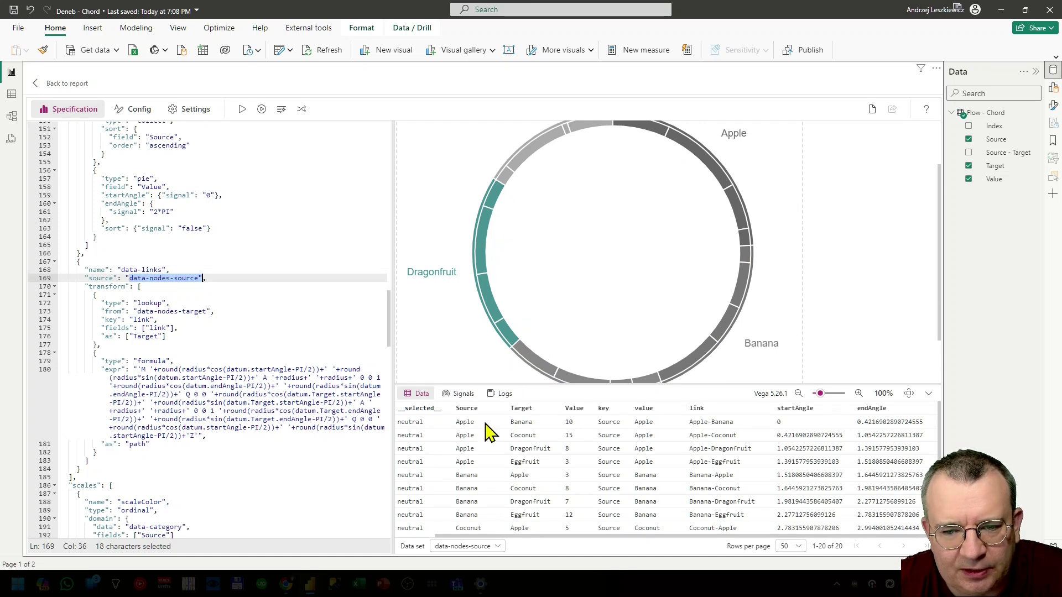
left_click(470, 549)
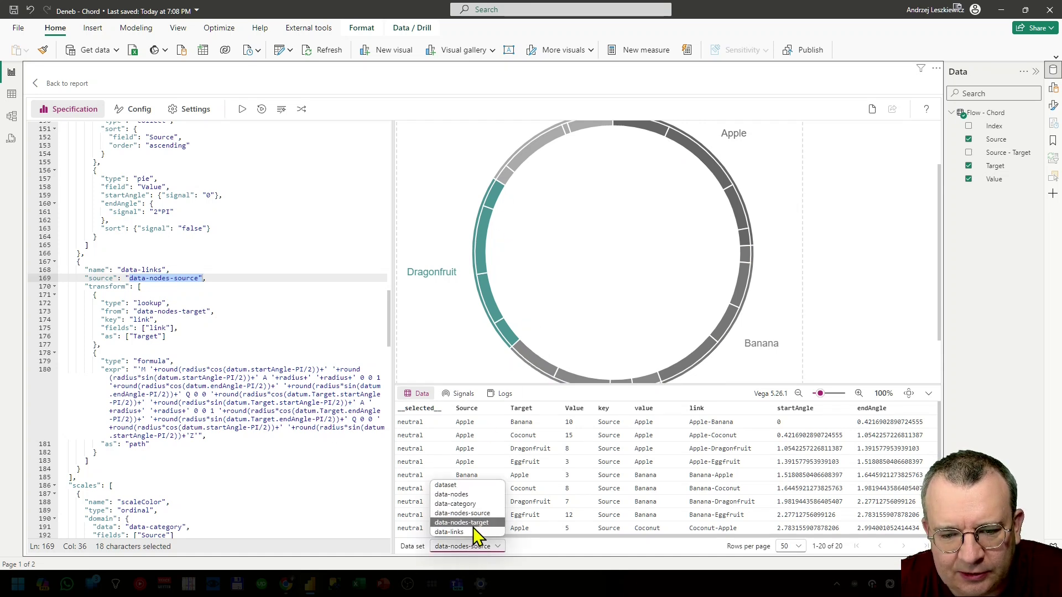
left_click(473, 527)
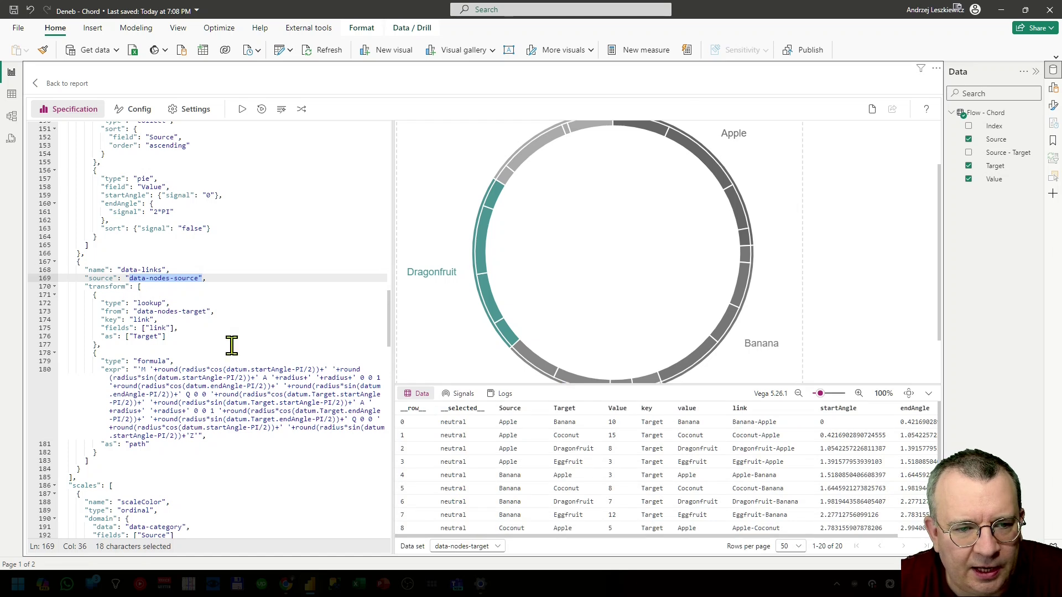
Highlight the data-links definition and inspect its data set rows, including the full path value of the Apple-Banana link
left_click_drag(72, 261, 159, 362)
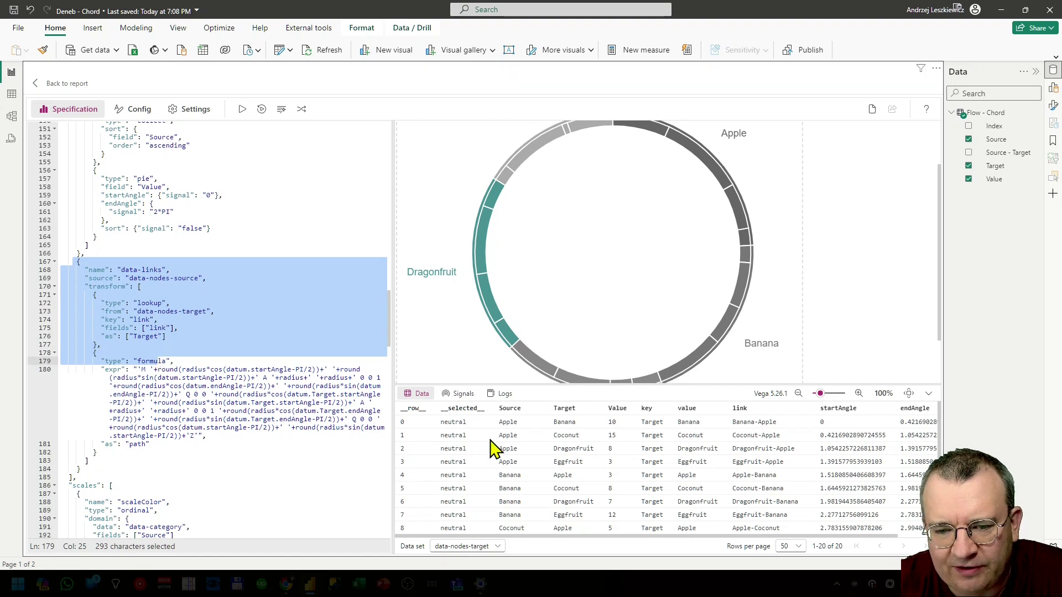
left_click(480, 547)
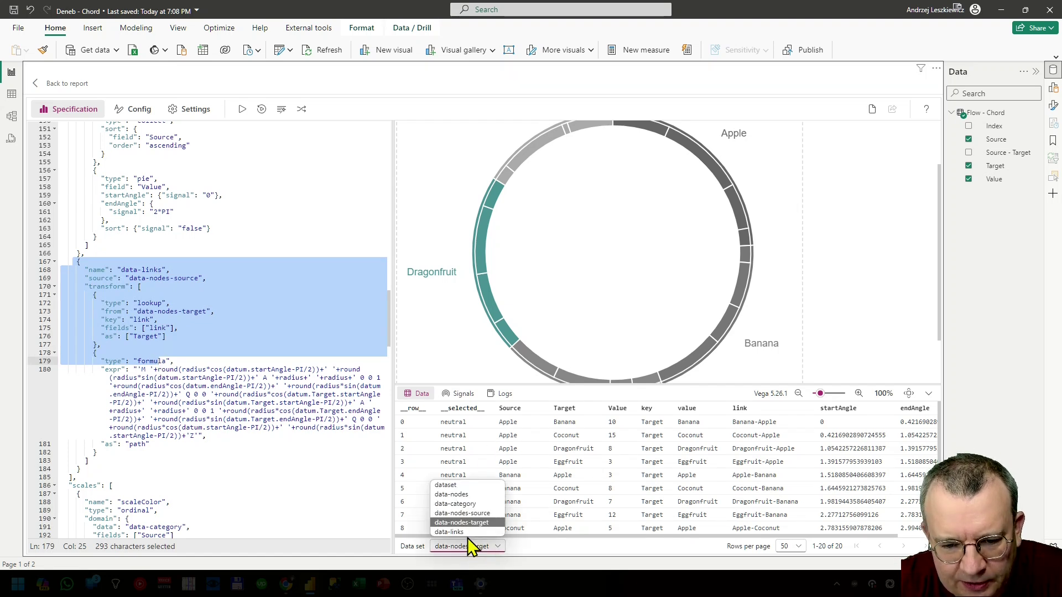
left_click(467, 538)
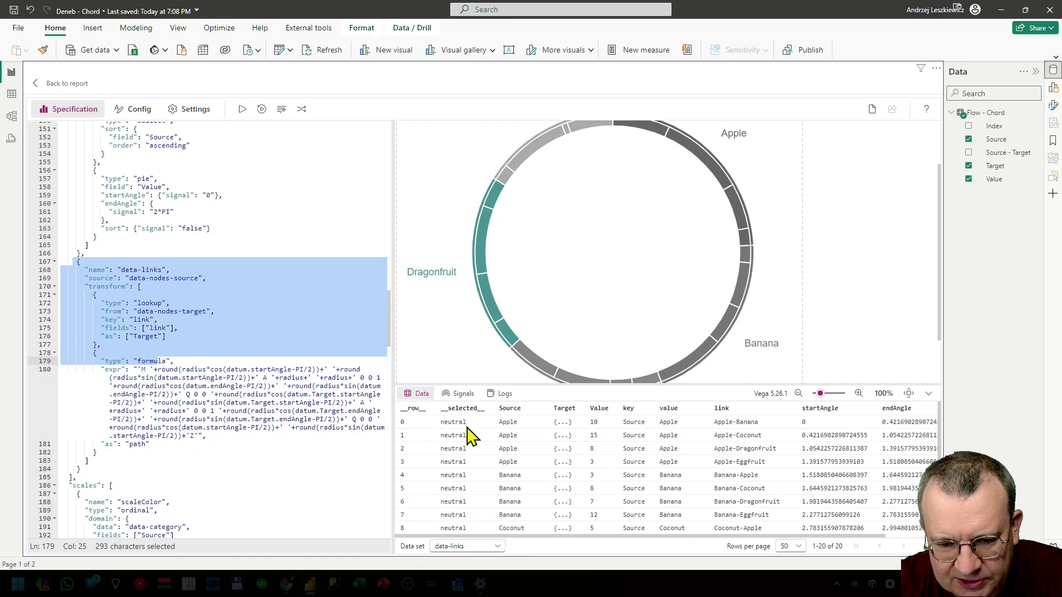
scroll(598, 447, "down", 4)
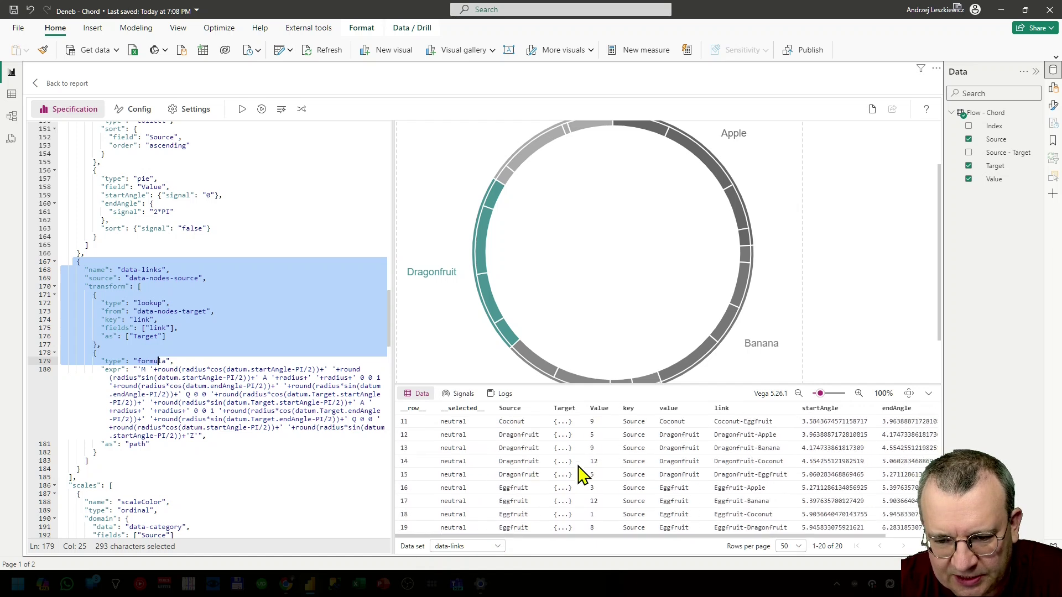
scroll(545, 470, "up", 4)
scroll(550, 477, "right", 2)
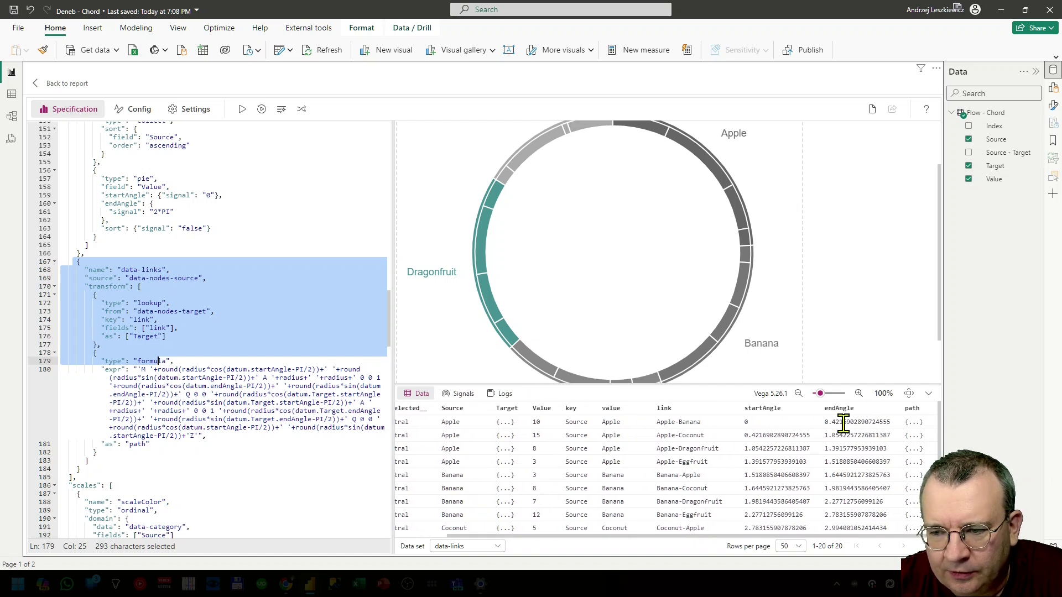
mouse_move(917, 422)
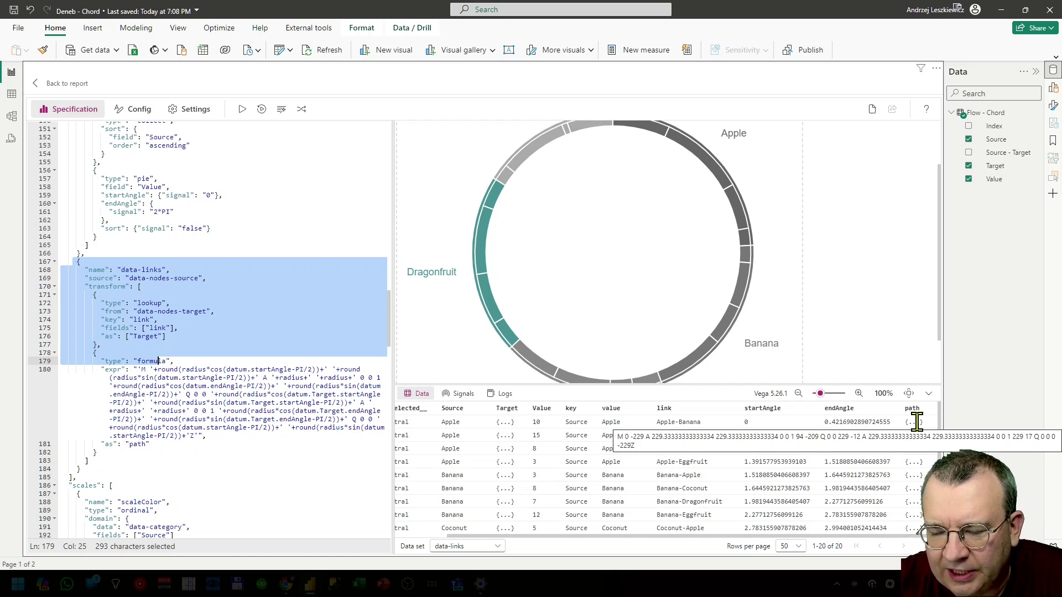
Examine the data-links path formula expression, from the M start coordinates to the radius arguments of the A arc command
left_click(103, 362)
left_click_drag(170, 361, 198, 435)
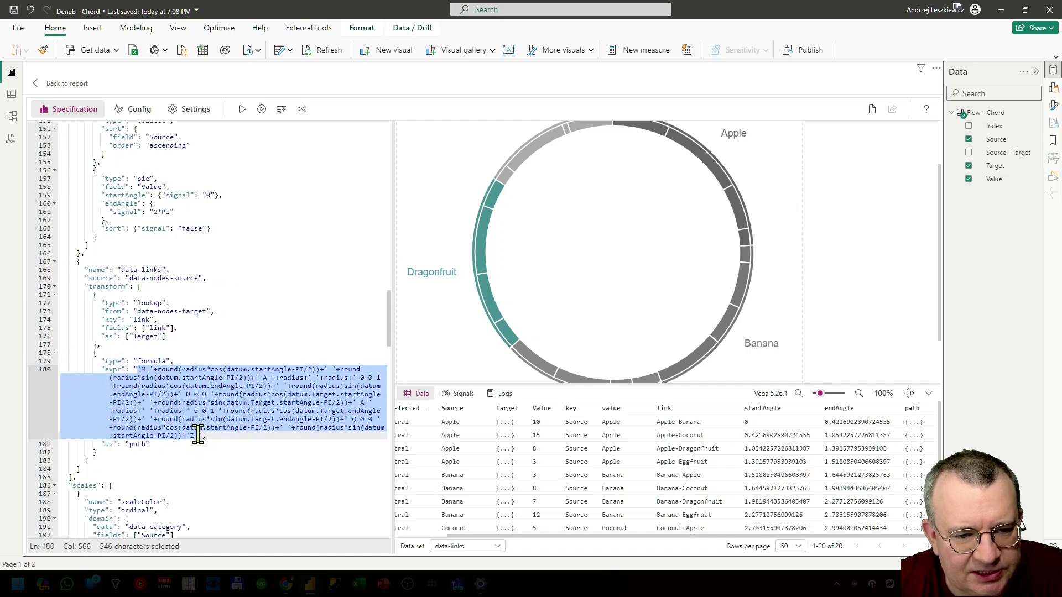
left_click(141, 369)
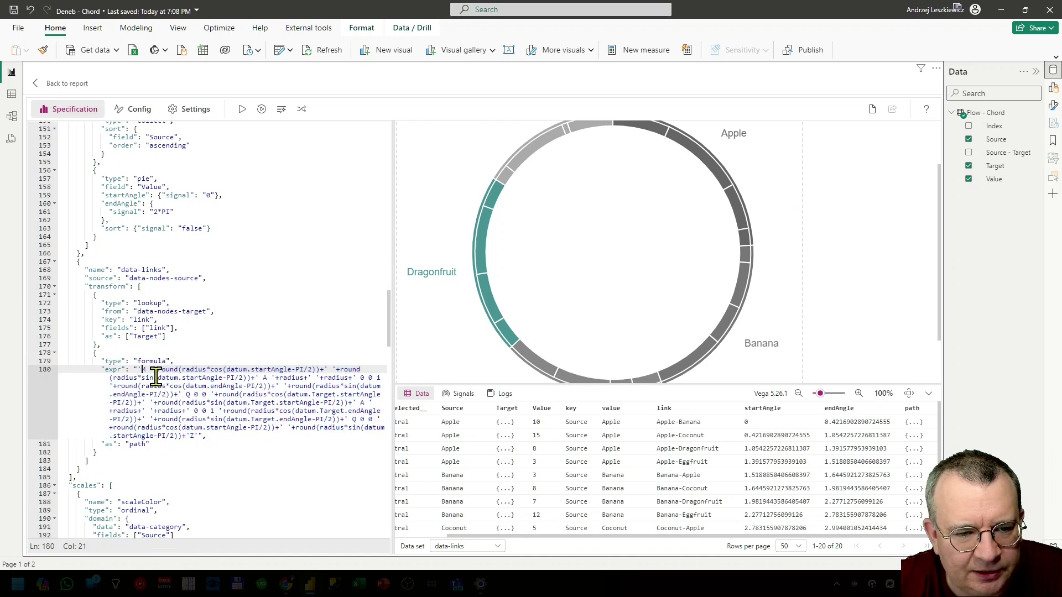
left_click_drag(158, 370, 313, 374)
left_click(308, 379)
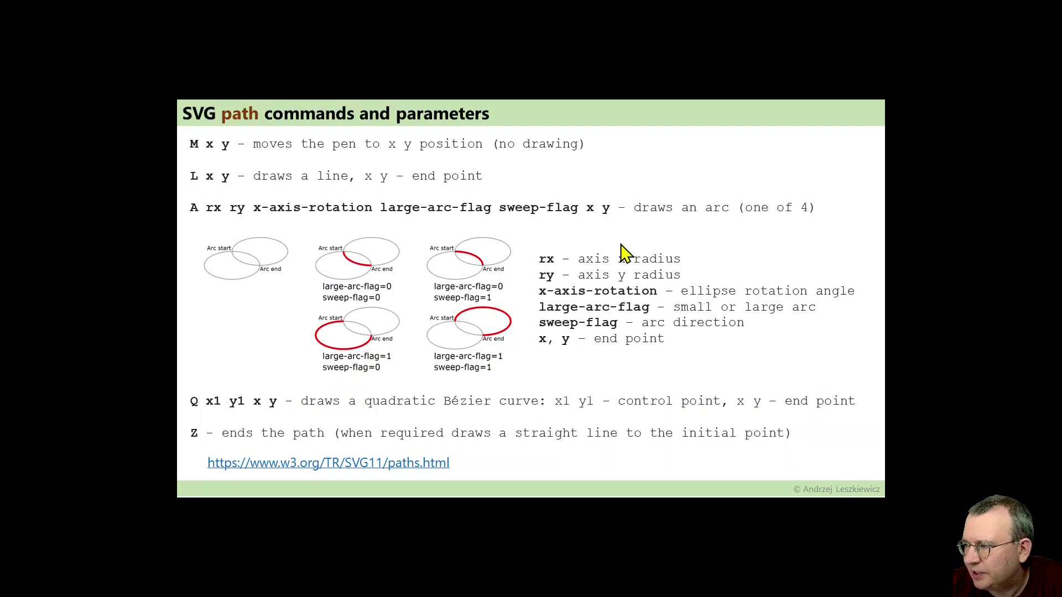
key("Right")
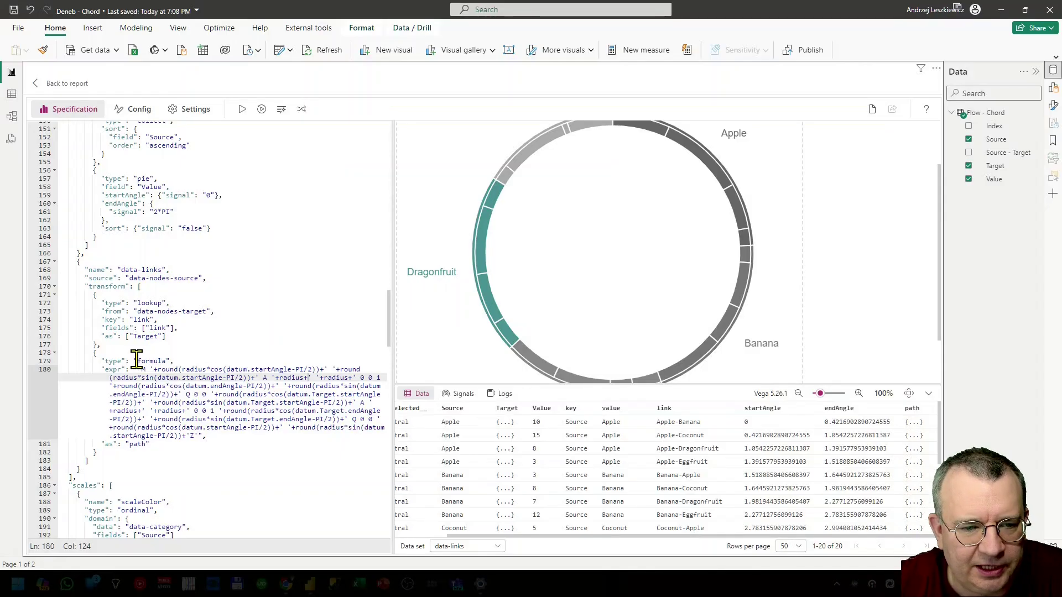
Highlight the full data-links path formula expression, its M command, and the rounded cosine term for the start coordinate
left_click_drag(137, 369, 201, 435)
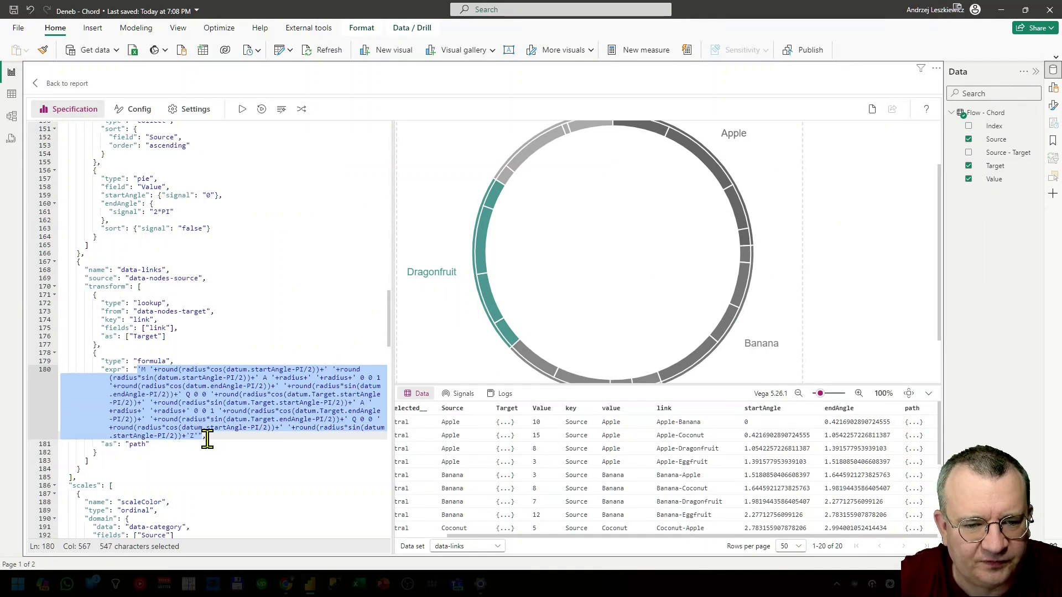
left_click(191, 354)
left_click_drag(143, 370, 151, 370)
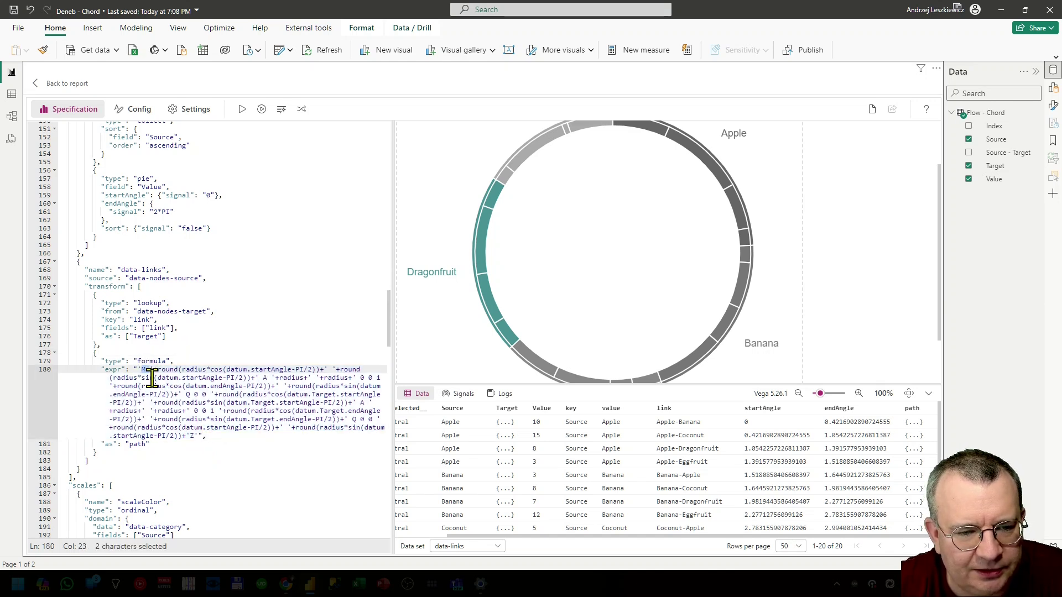
left_click_drag(157, 370, 321, 371)
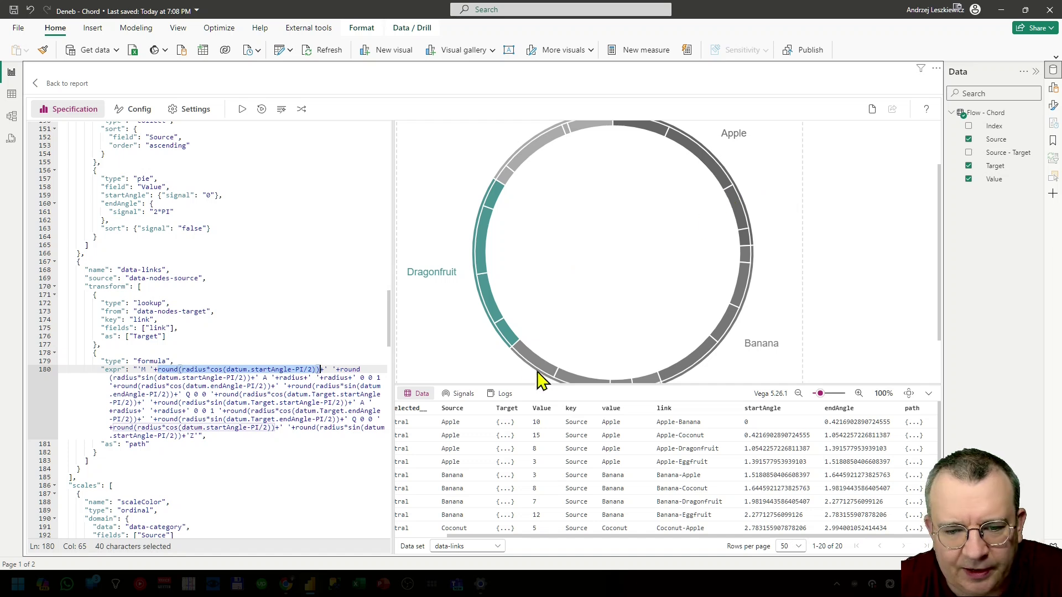
Apply the specification to render the chord links between the nodes
scroll(275, 465, "down", 3)
scroll(276, 464, "down", 20)
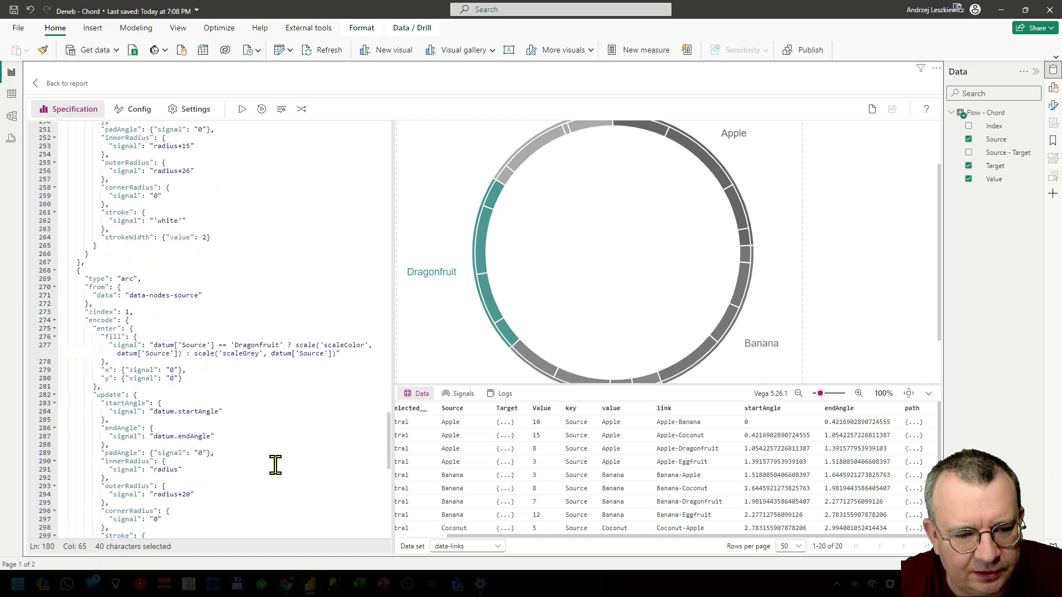
left_click(242, 109)
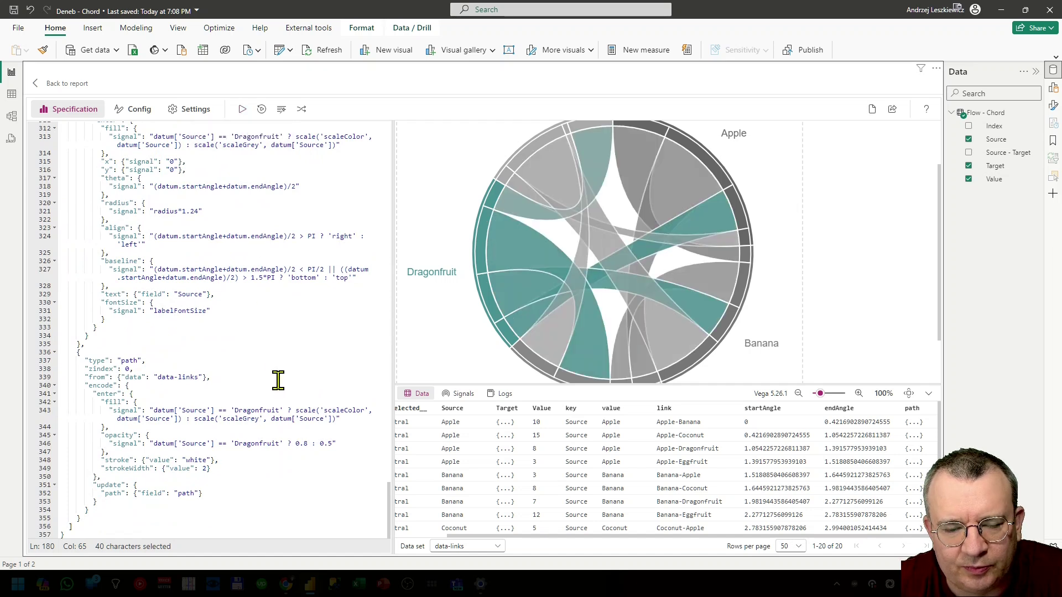
Return to the data-links formula and inspect its data rows, including the full path value of the Apple-Banana link
scroll(277, 379, "up", 20)
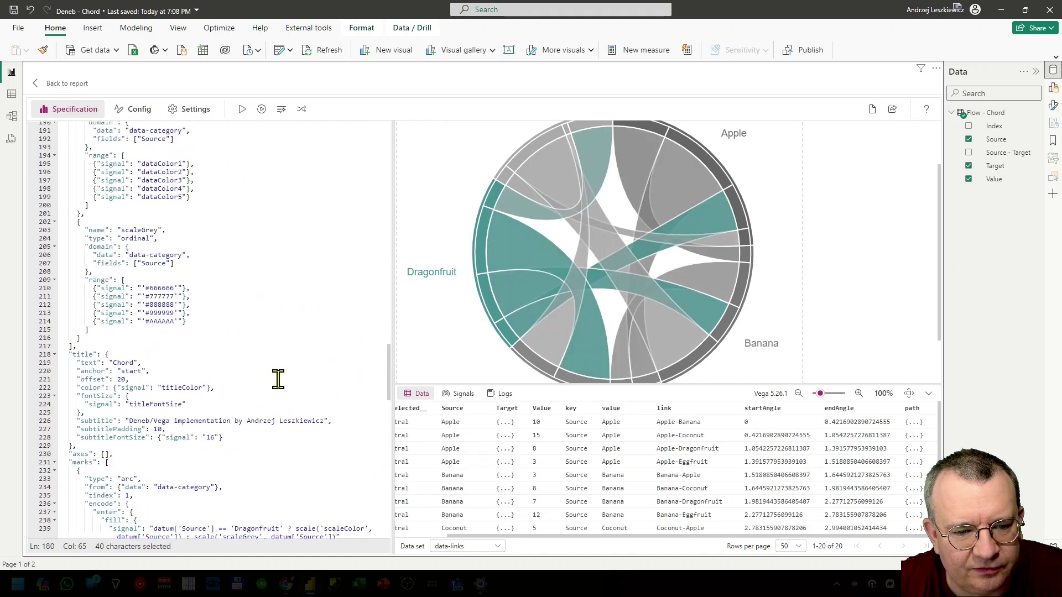
left_click(272, 338)
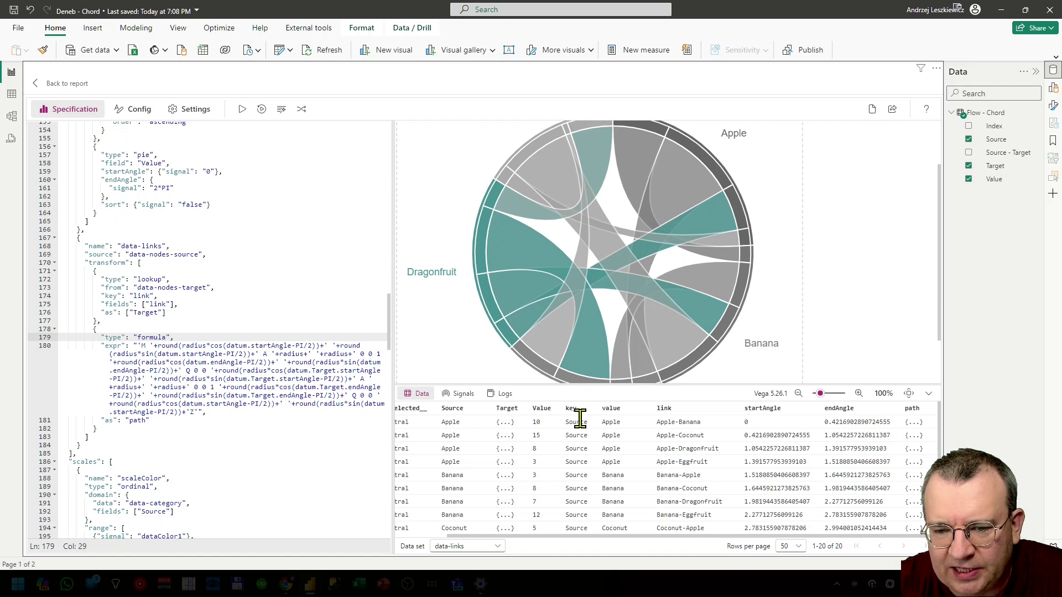
scroll(575, 434, "left", 1)
scroll(520, 476, "right", 1)
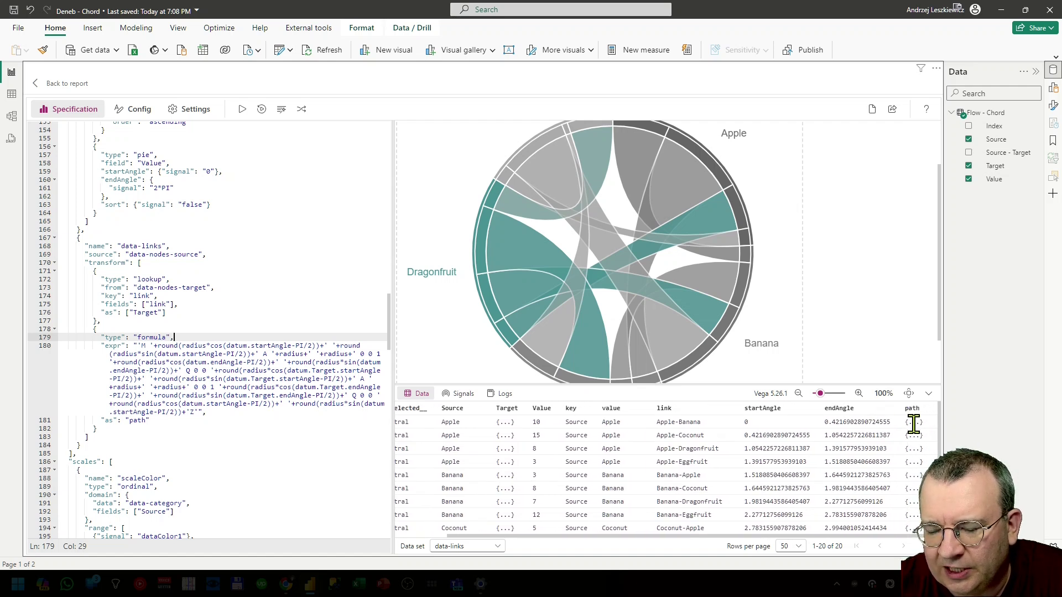
mouse_move(913, 423)
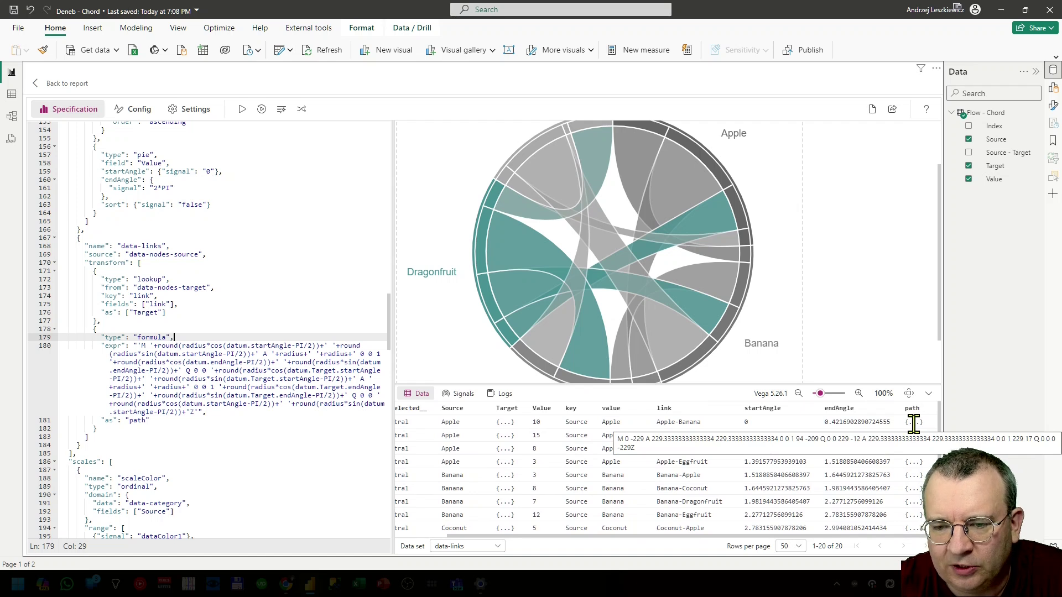
scroll(896, 443, "down", 3)
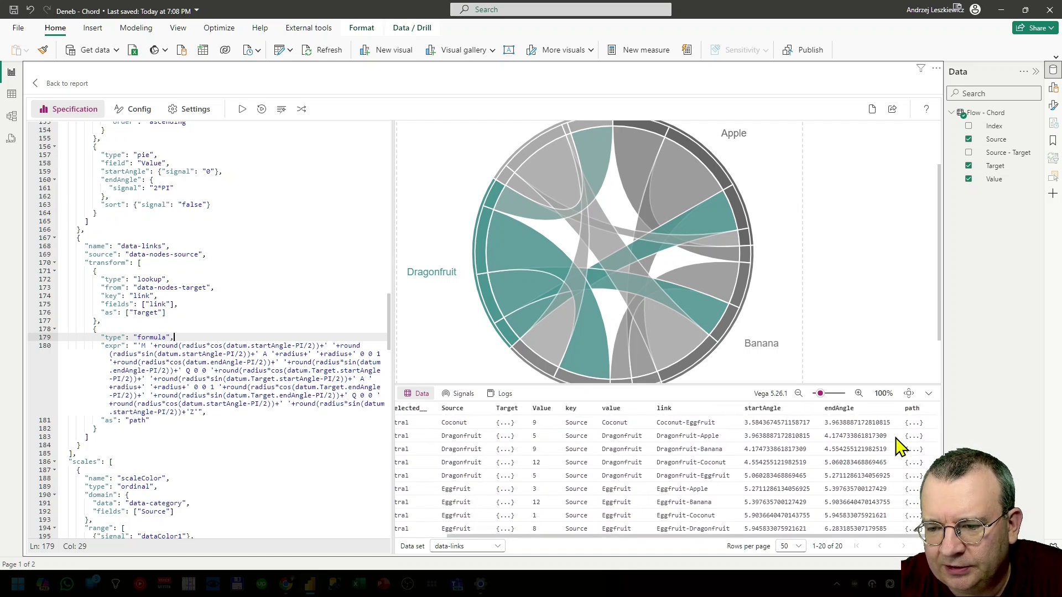
scroll(896, 446, "up", 3)
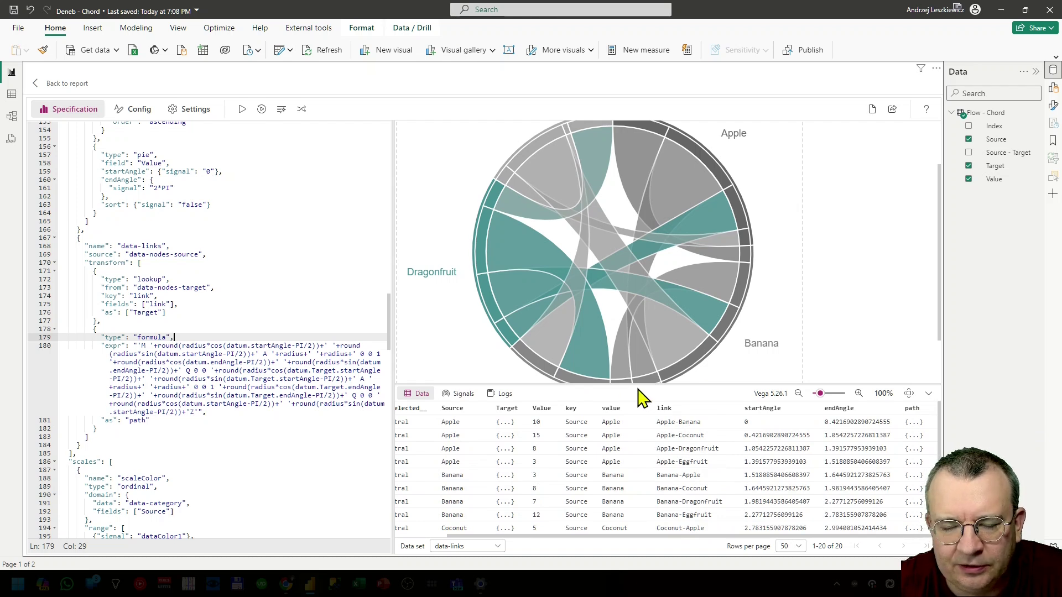
Examine the path mark at the end of the specification, including its data-links source, opacity signal and path field
scroll(339, 434, "down", 15)
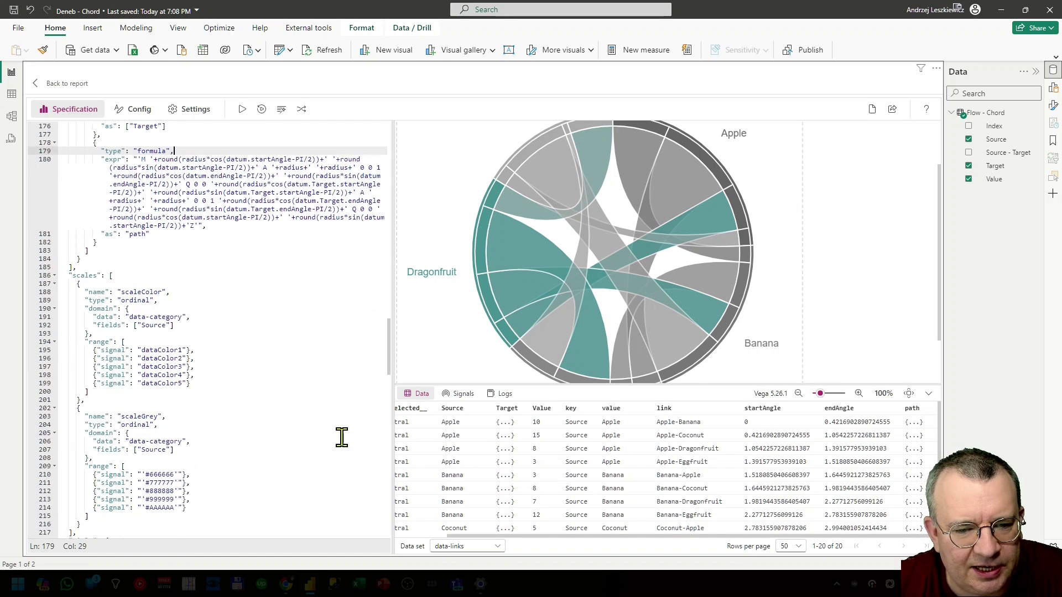
left_click_drag(117, 360, 169, 378)
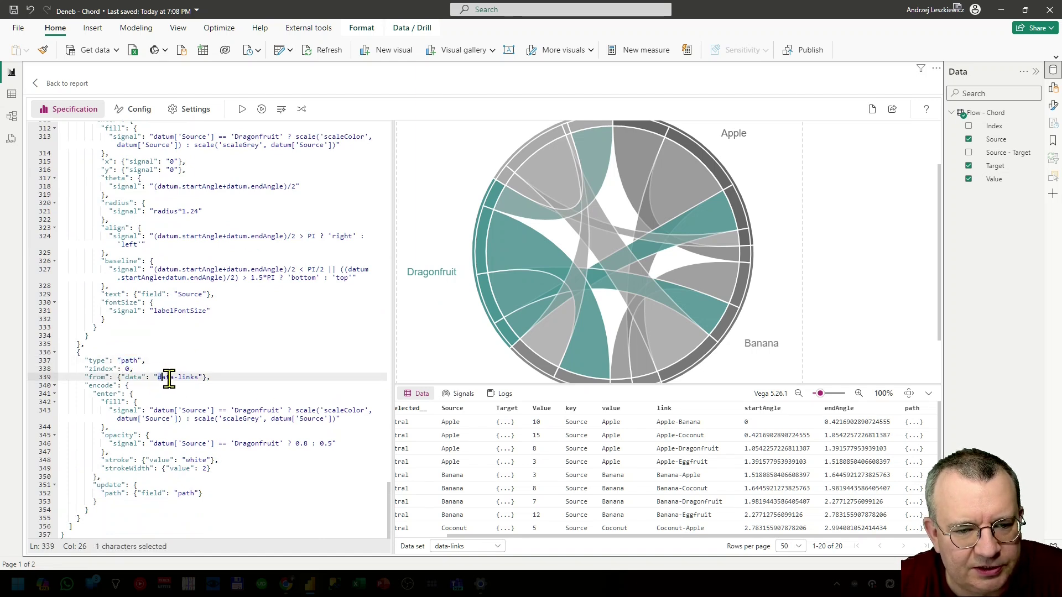
left_click(151, 436)
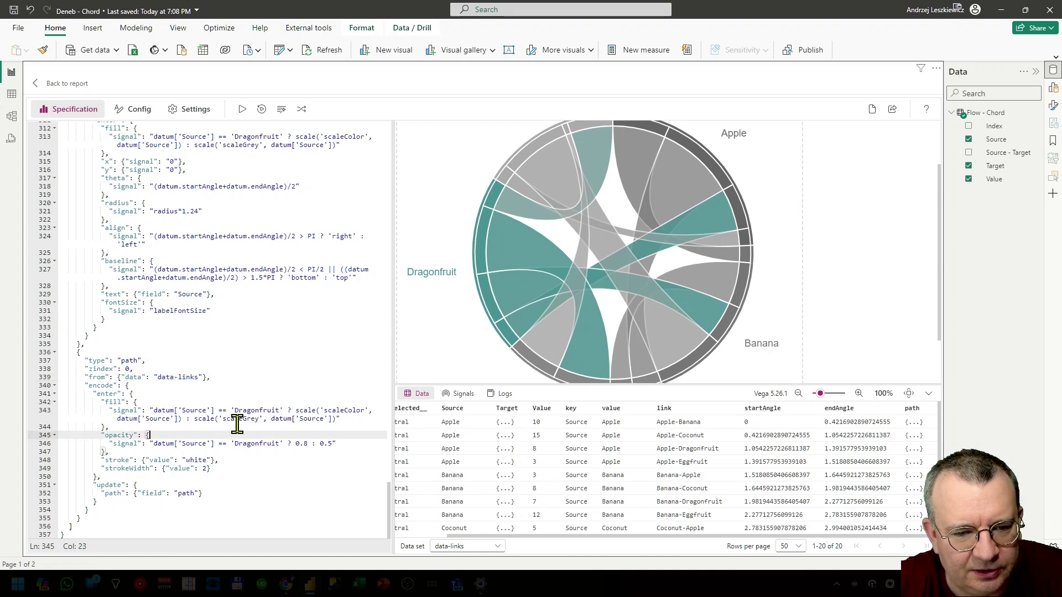
left_click_drag(105, 493, 194, 494)
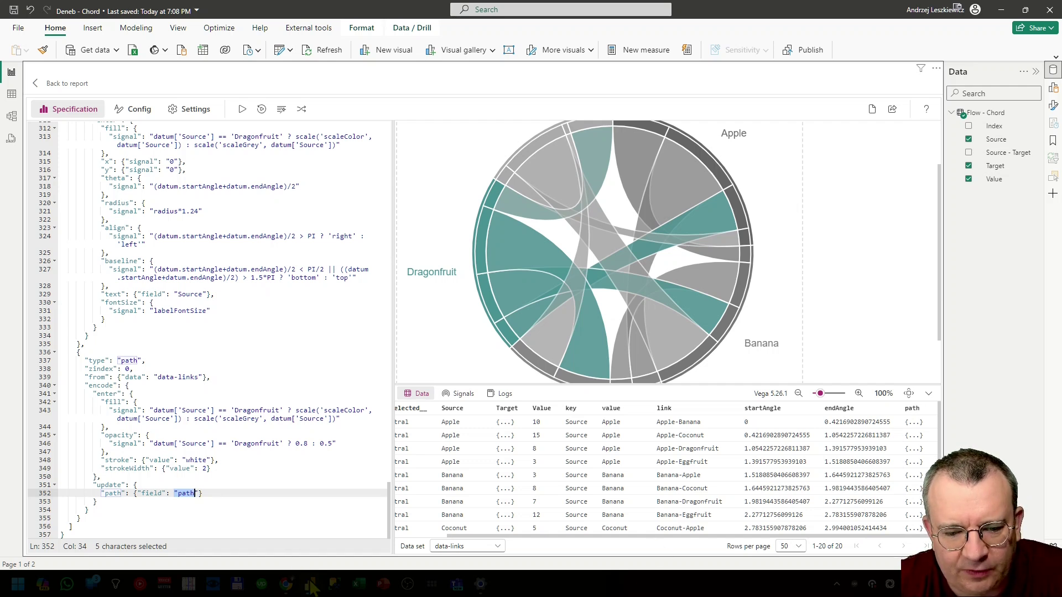
Switch to the New Card - Chord (SVG) report, open the Chord SVG measure and skim through its DAX code
mouse_move(311, 585)
left_click(249, 533)
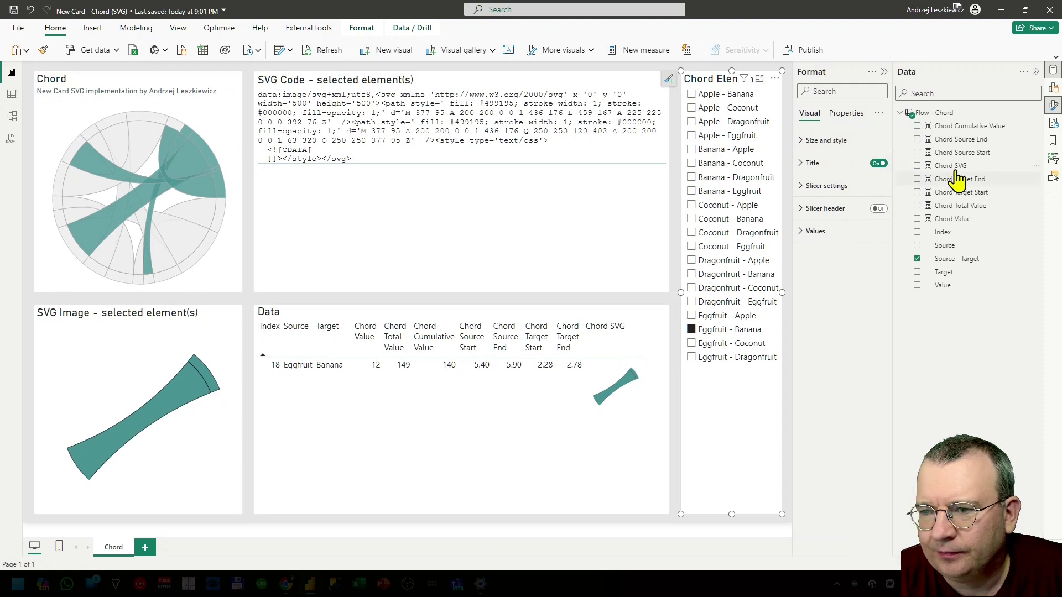
left_click(955, 169)
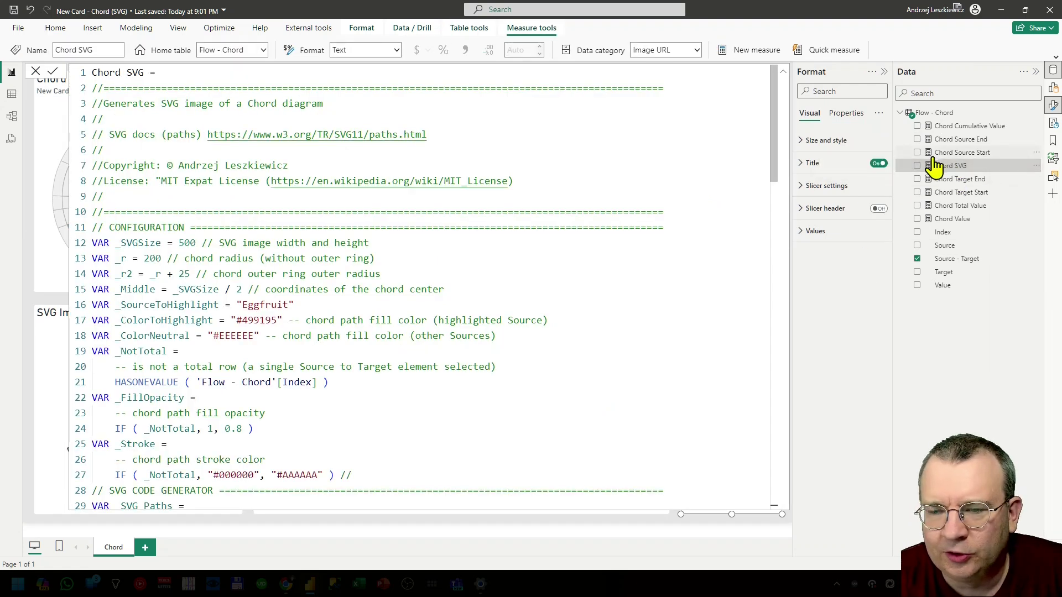
scroll(315, 236, "down", 15)
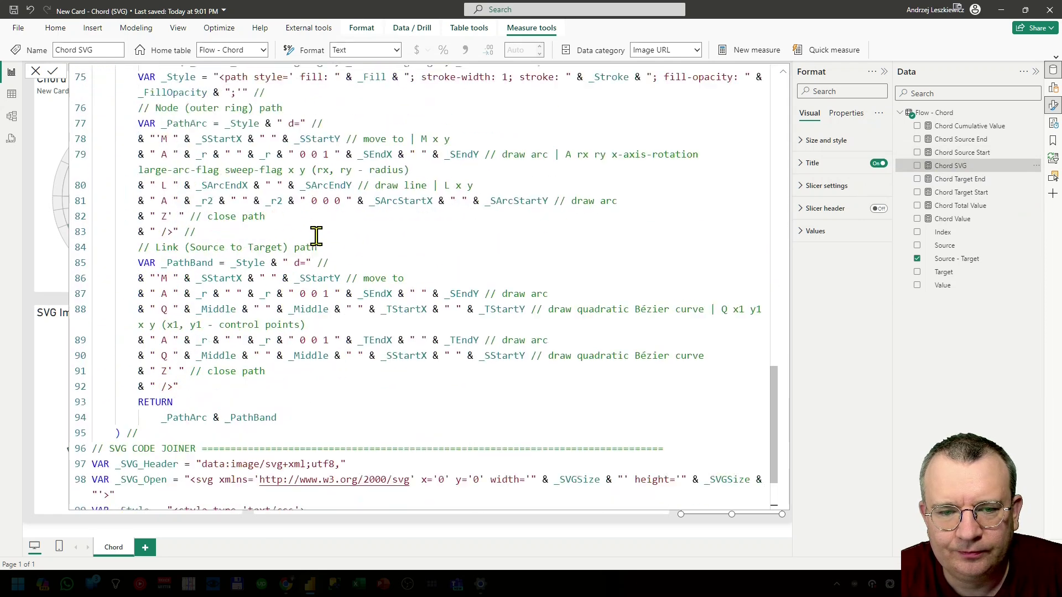
scroll(316, 236, "up", 10)
scroll(316, 236, "up", 8)
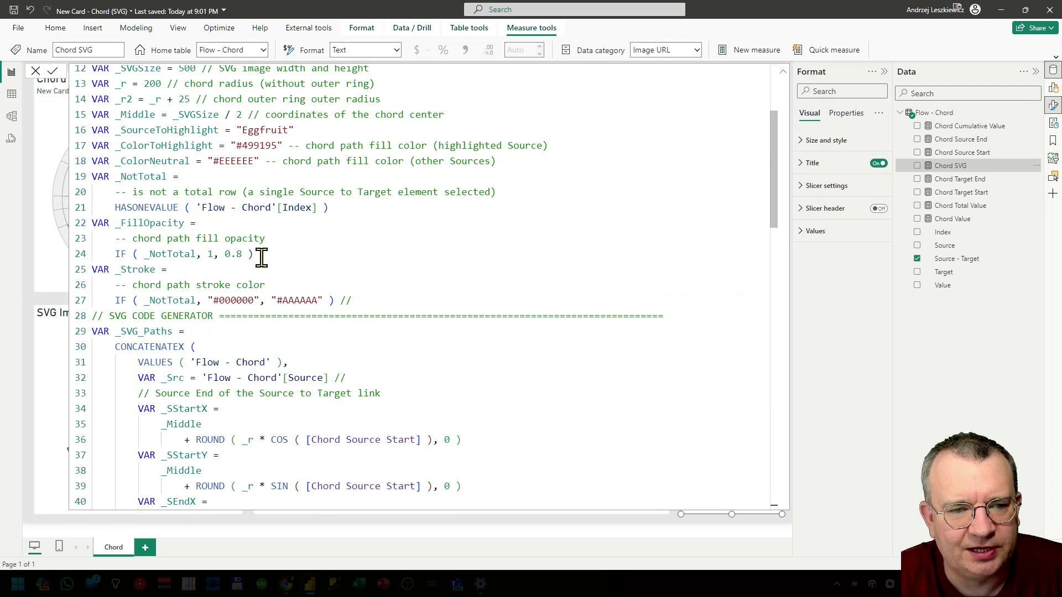
scroll(285, 278, "up", 4)
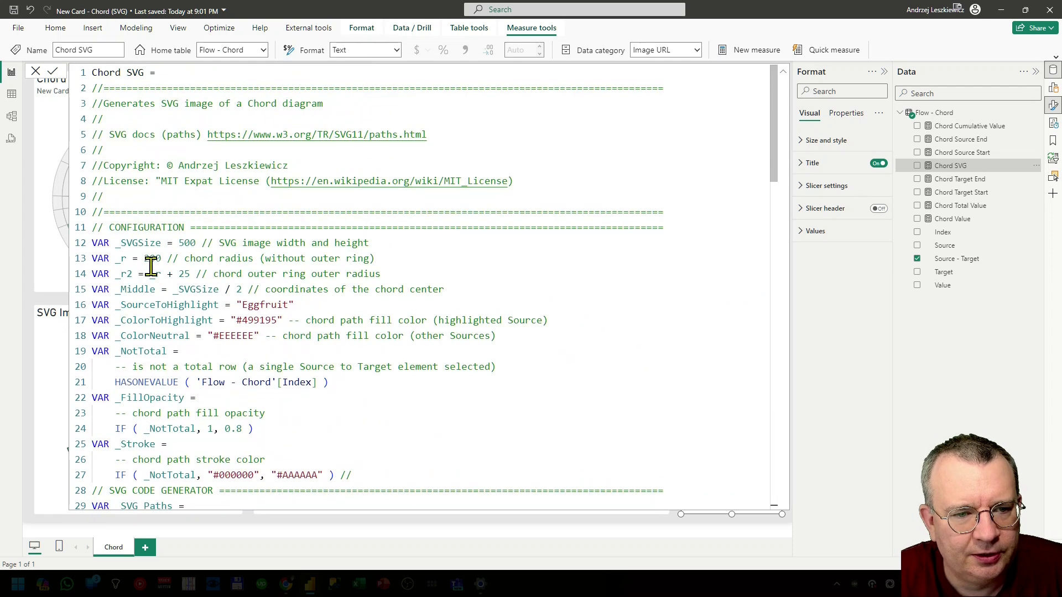
Highlight the measure's CONFIGURATION section and examine the _SVGSize, _r and _r2 size variables
scroll(151, 265, "down", 2)
left_click_drag(93, 139, 368, 383)
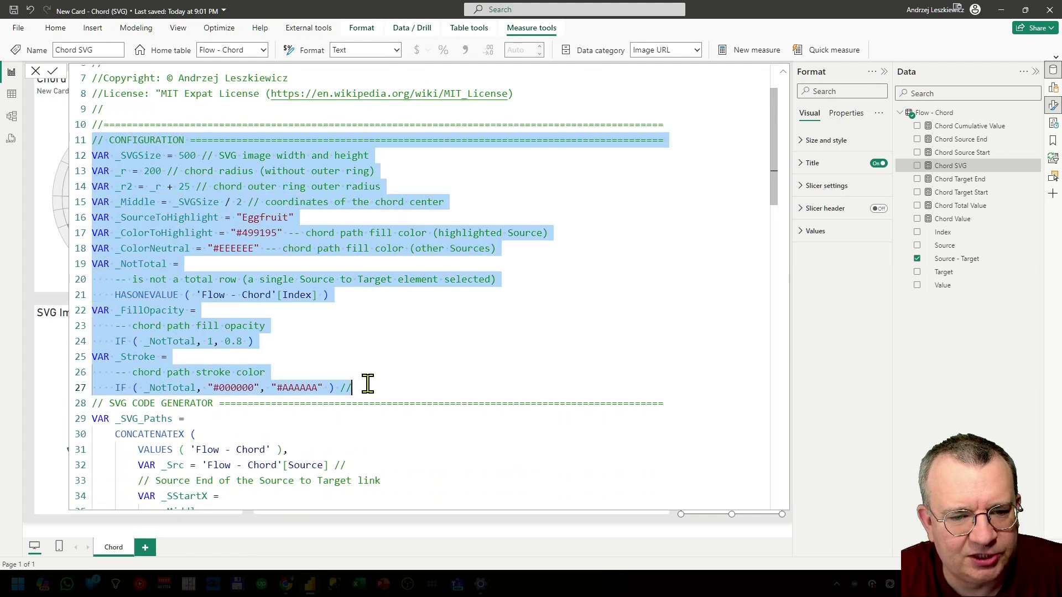
double_click(182, 159)
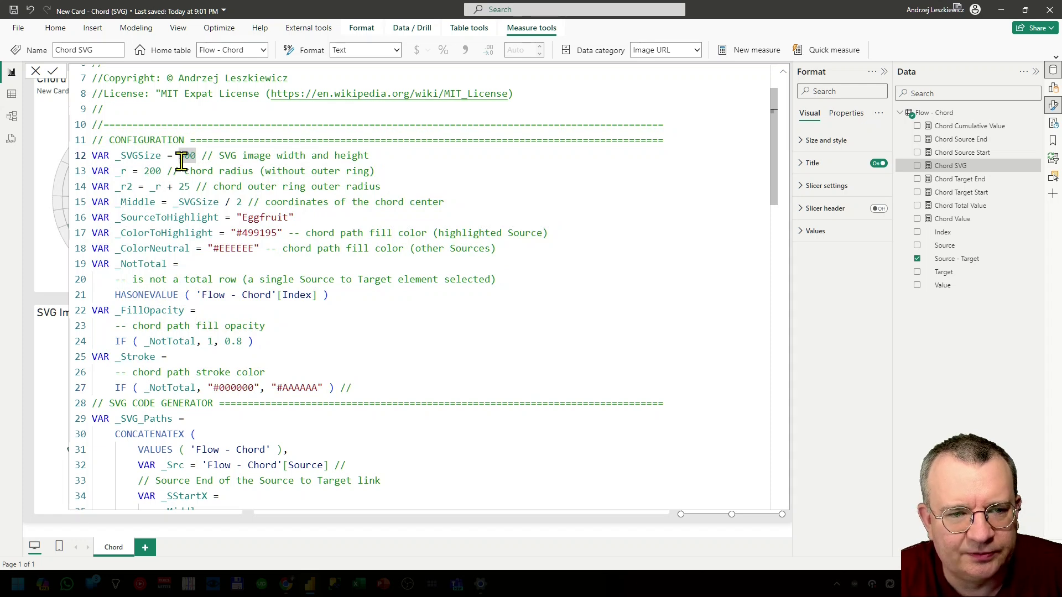
double_click(152, 171)
left_click_drag(120, 187, 204, 188)
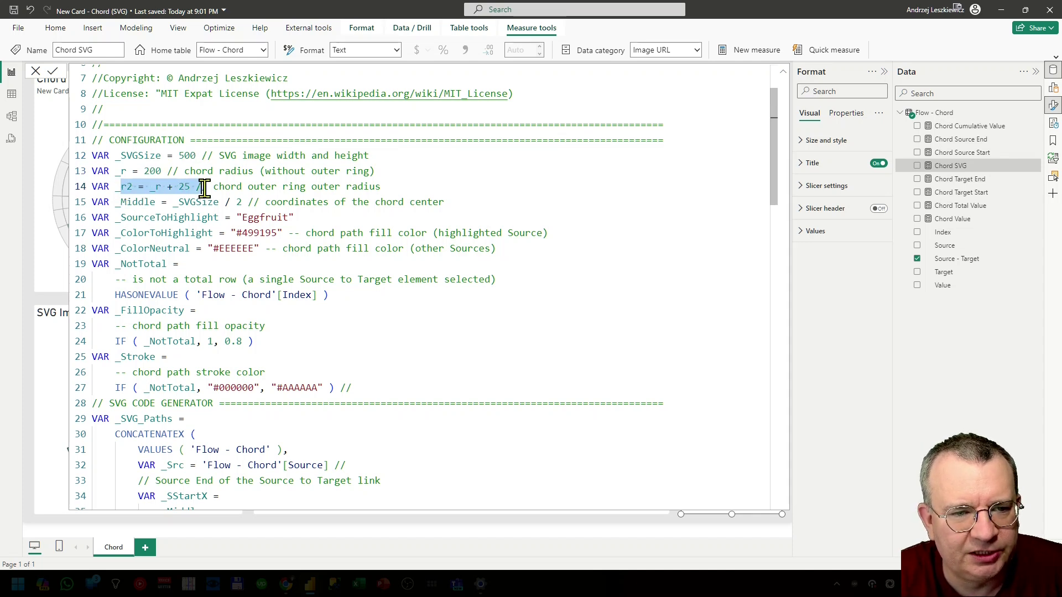
Examine the source highlight and colour variables, including _SourceToHighlight, along with the _FillOpacity and _Stroke definitions
left_click_drag(150, 217, 231, 253)
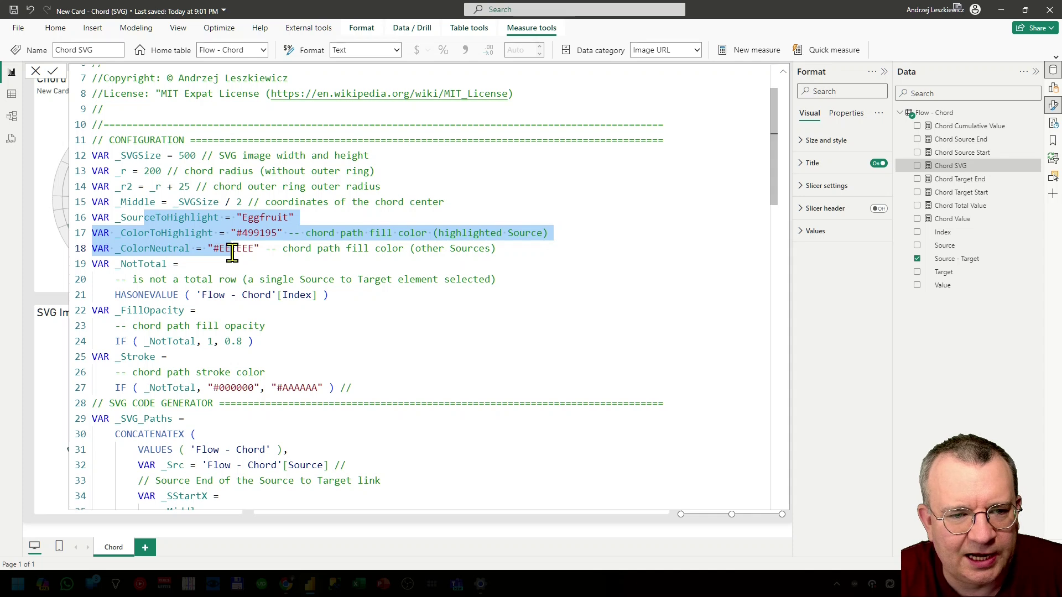
left_click_drag(312, 217, 154, 222)
scroll(149, 254, "down", 3)
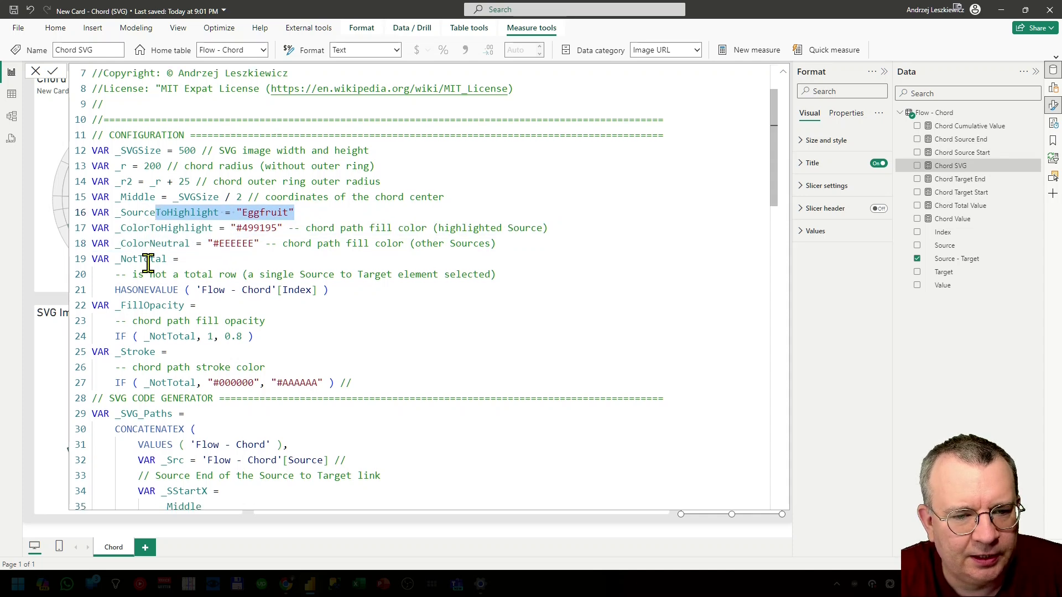
left_click_drag(113, 175, 156, 206)
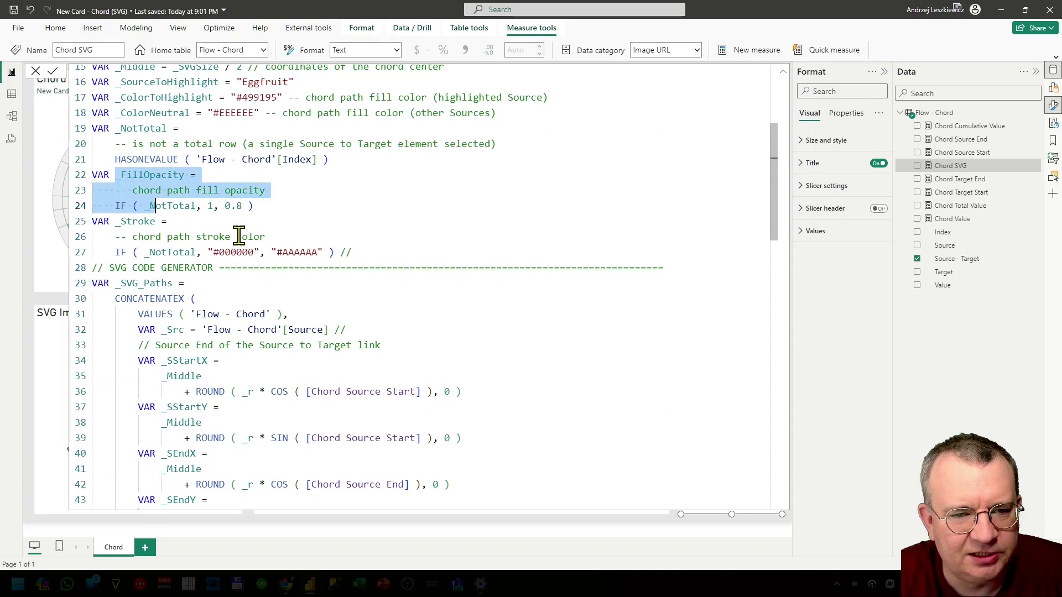
left_click_drag(365, 252, 55, 211)
Examine the start of the SVG CODE GENERATOR section, highlighting _SVG_Paths and the 'Flow - Chord' table that CONCATENATEX iterates over
scroll(175, 238, "down", 3)
left_click_drag(93, 163, 236, 253)
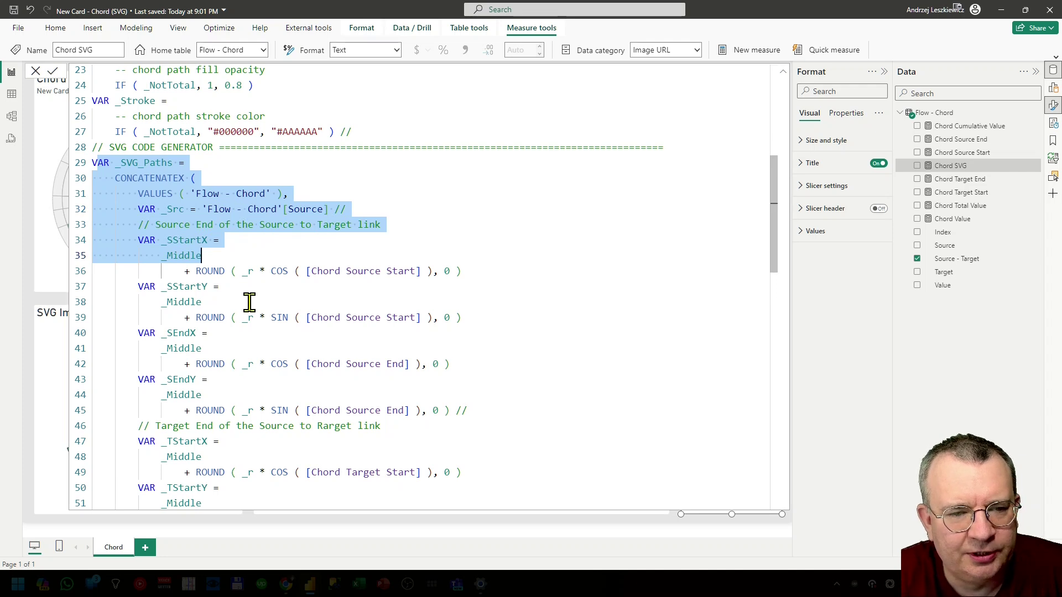
scroll(249, 302, "down", 1)
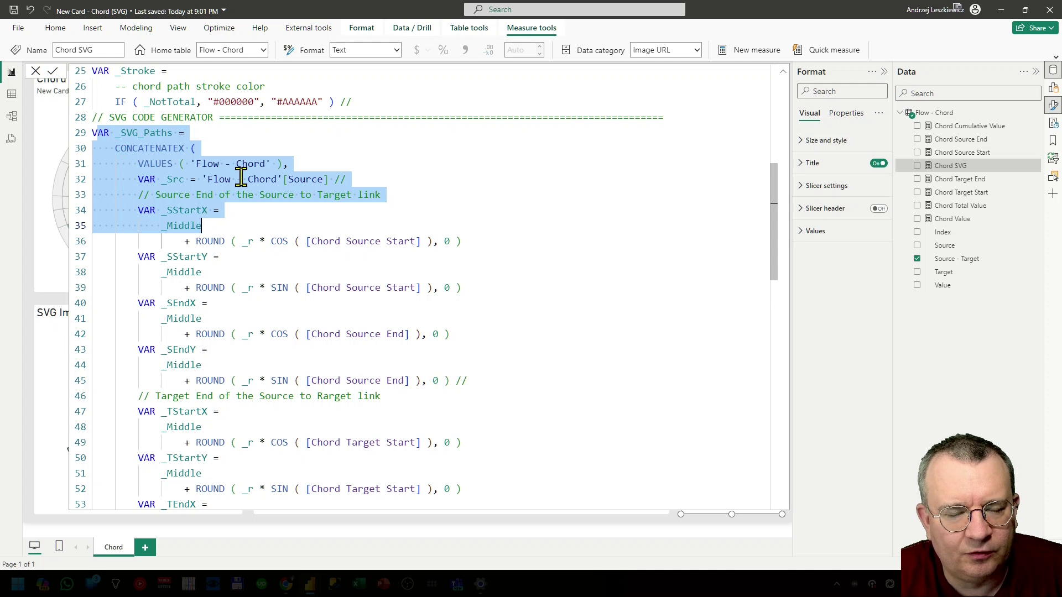
left_click(199, 164)
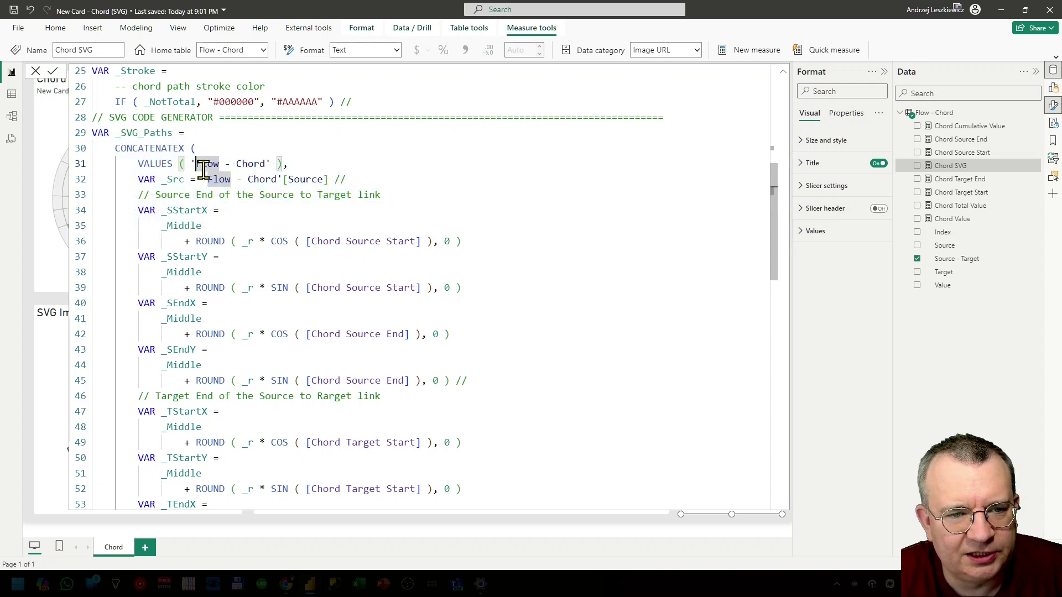
left_click_drag(270, 164, 197, 165)
scroll(206, 237, "down", 1)
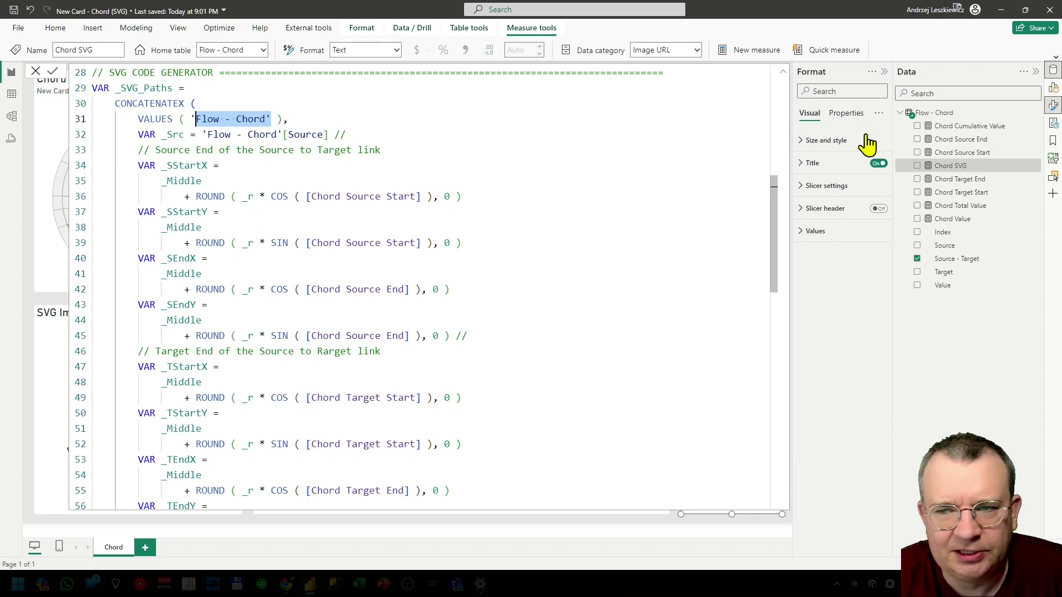
Collapse the measure code, clear the Eggfruit - Banana slicer selection and look through all rows of the Data table
left_click(783, 71)
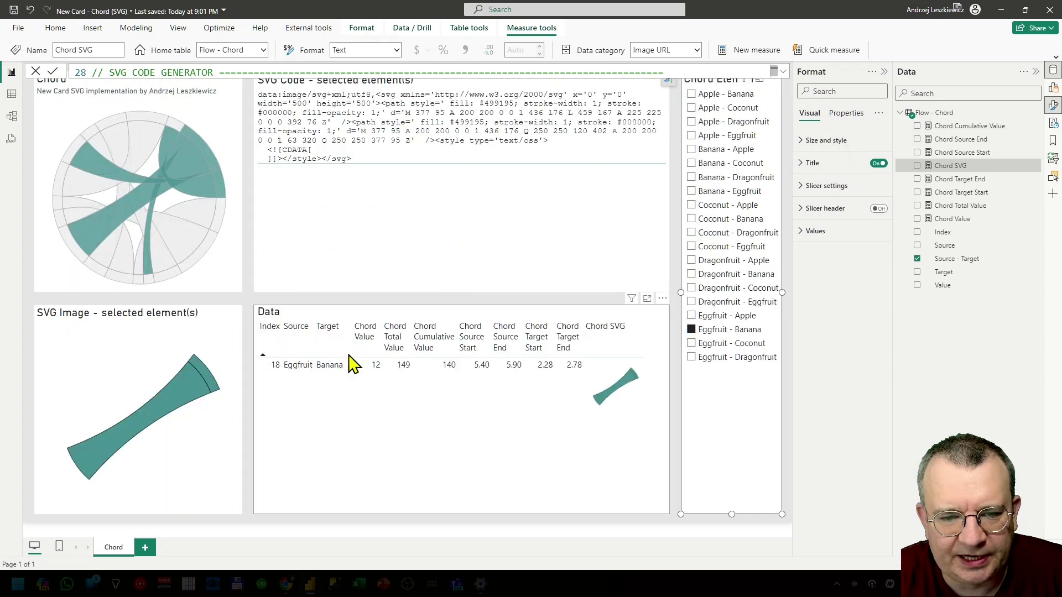
left_click(691, 330)
scroll(335, 400, "down", 10)
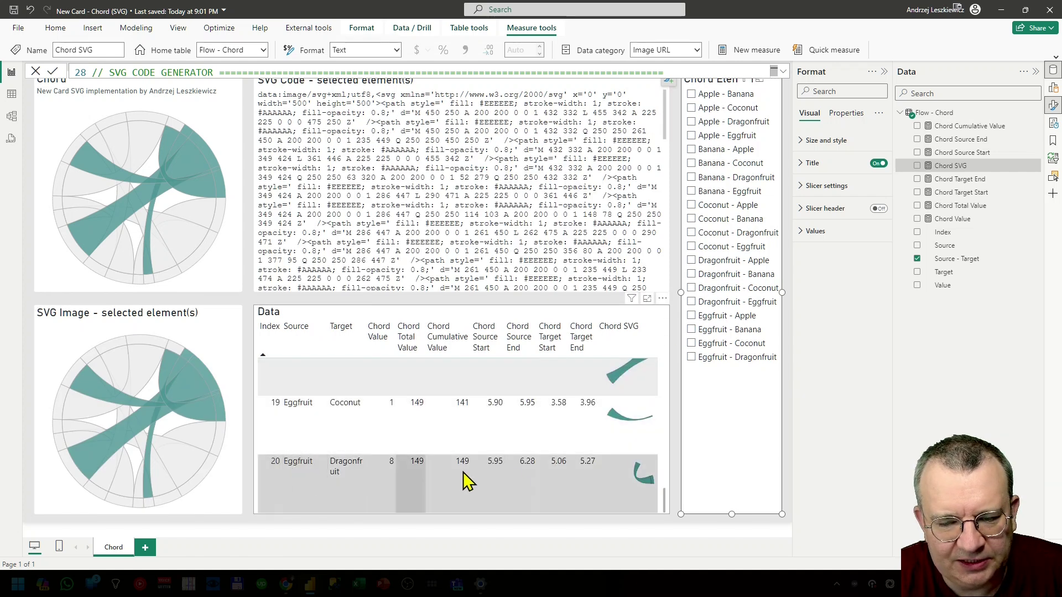
scroll(639, 477, "up", 10)
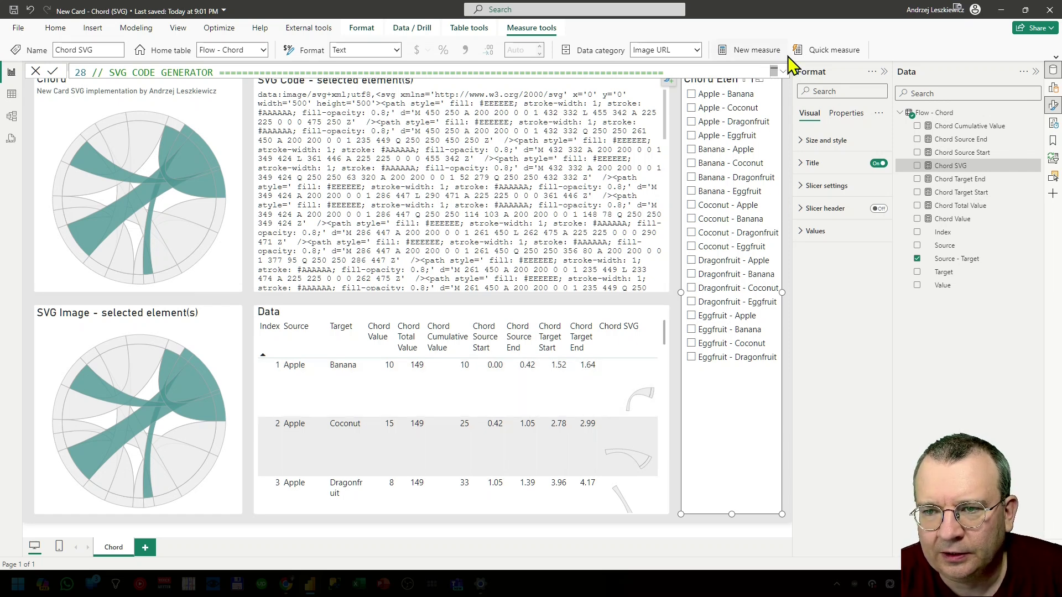
Expand the measure code and highlight the source and target end coordinate variables from _SStartX to _TEndY
left_click(783, 72)
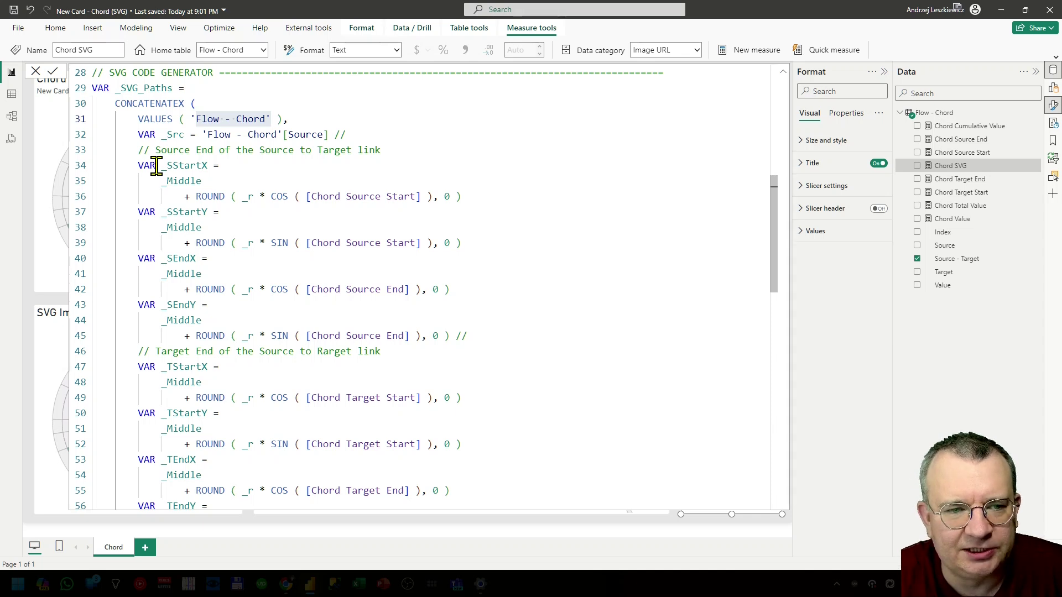
left_click_drag(135, 166, 294, 378)
scroll(294, 378, "down", 7)
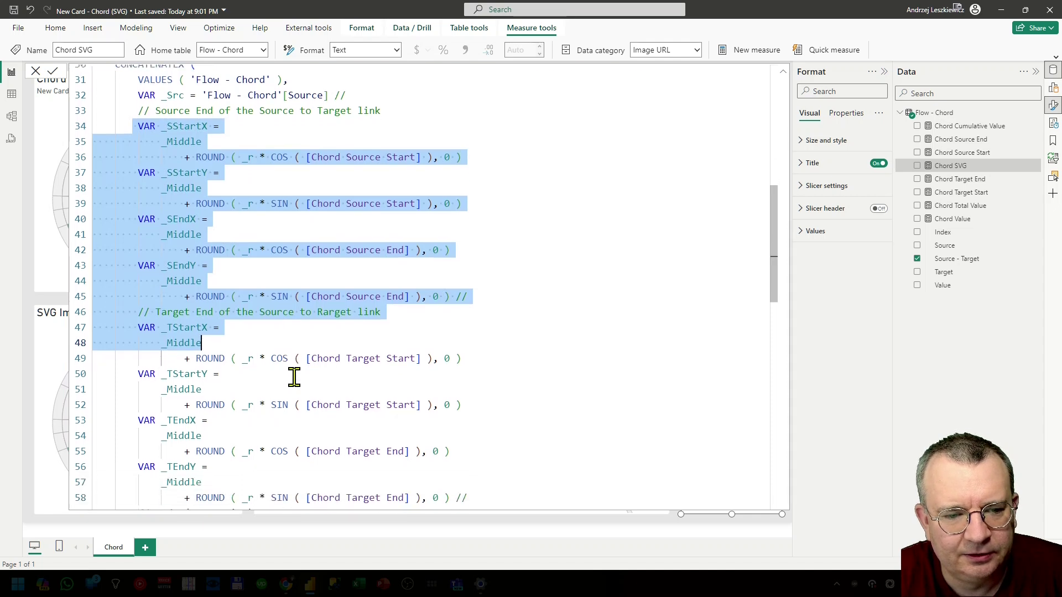
scroll(292, 374, "up", 1)
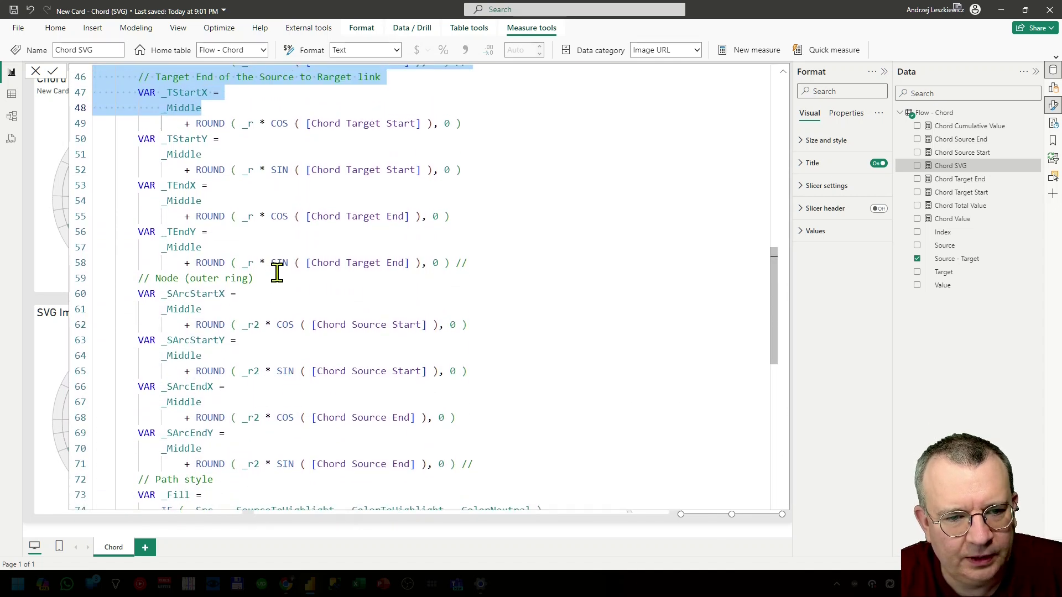
left_click(277, 266, "shift")
scroll(277, 268, "up", 6)
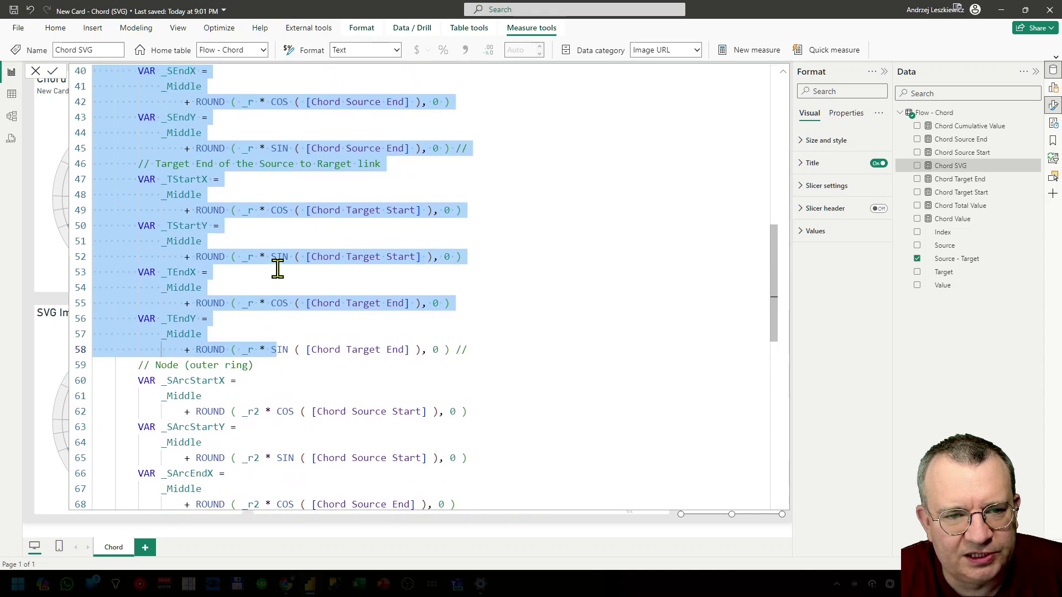
scroll(277, 268, "down", 2)
scroll(276, 269, "down", 1)
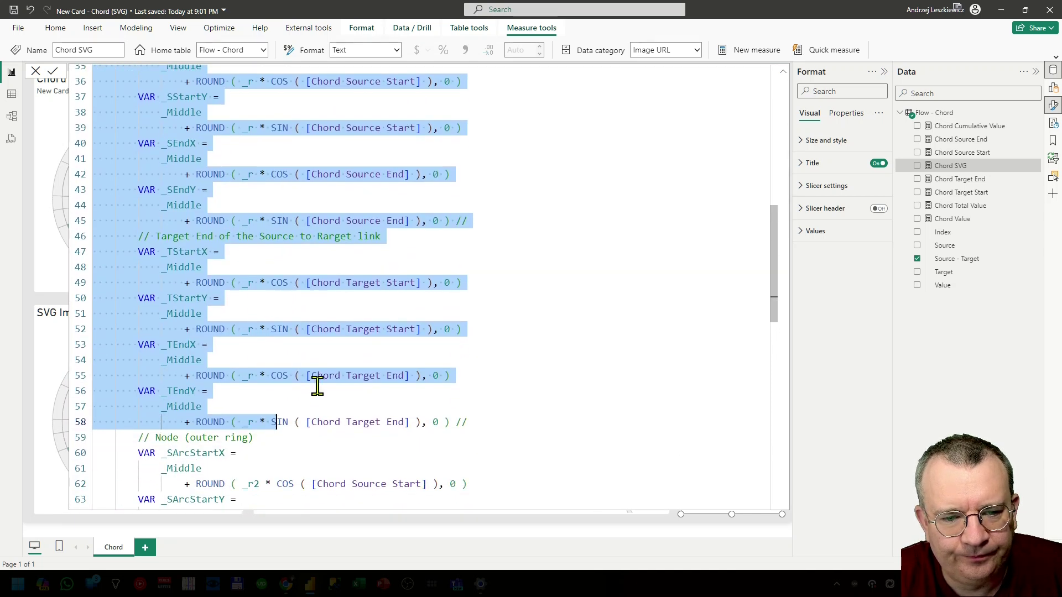
left_click(305, 422)
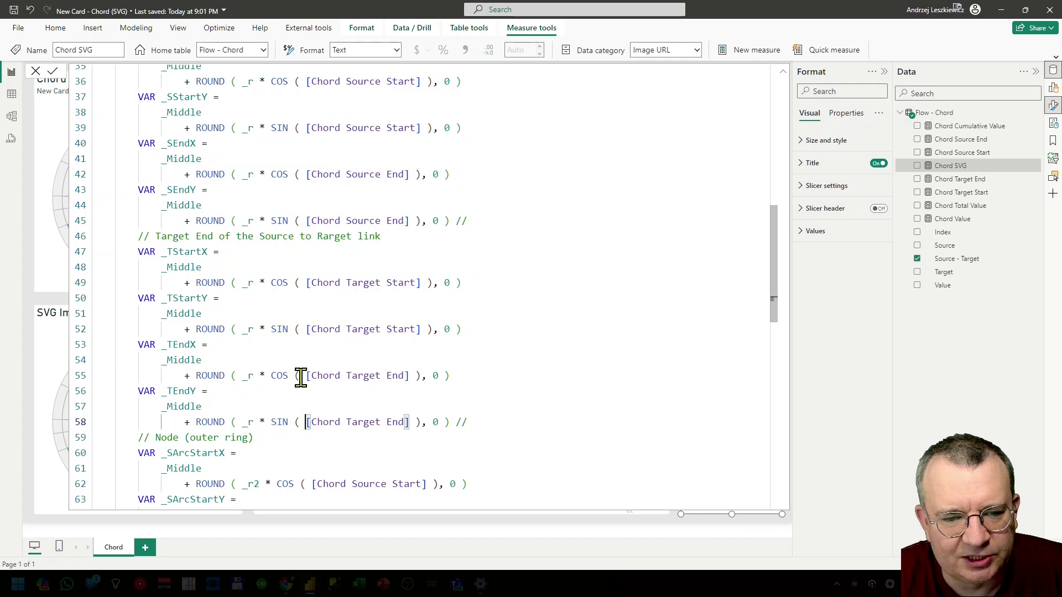
Examine how _SStartX and _SStartY are calculated, highlighting the _r radius in the SIN expression
scroll(303, 379, "up", 1)
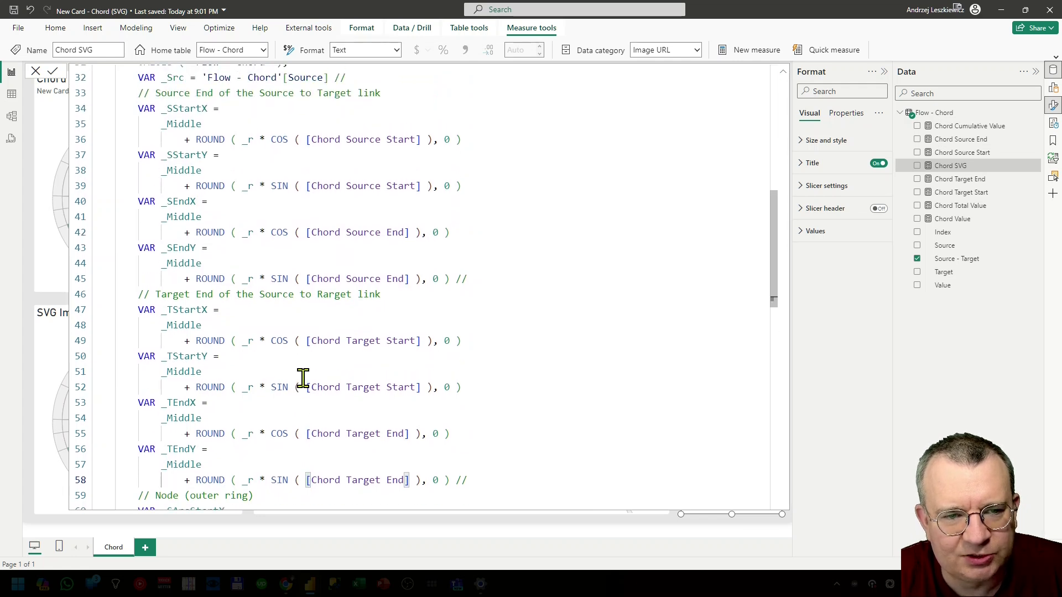
left_click_drag(307, 186, 428, 185)
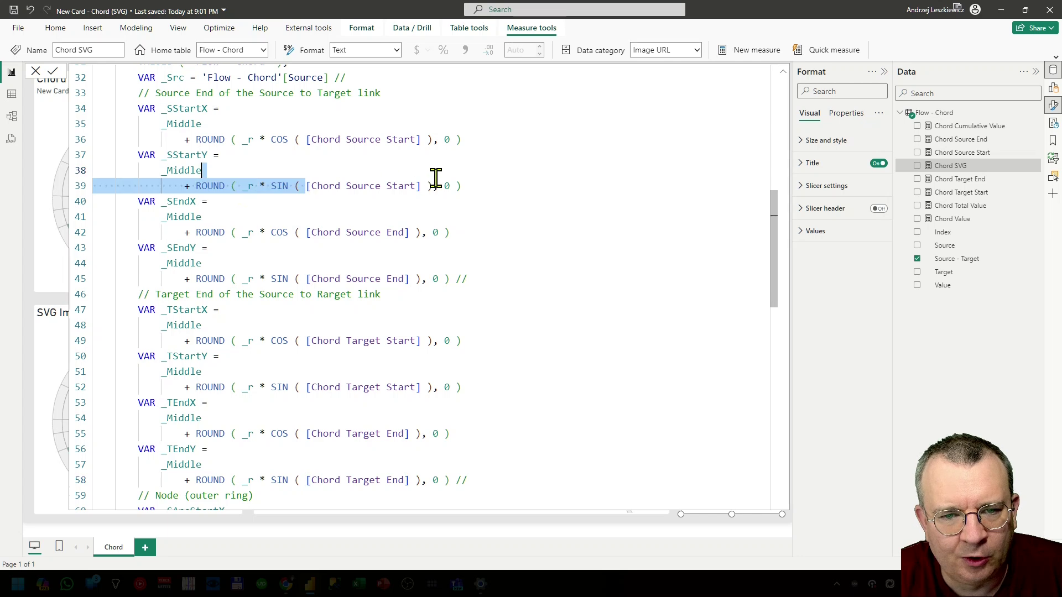
double_click(247, 186)
left_click(180, 111)
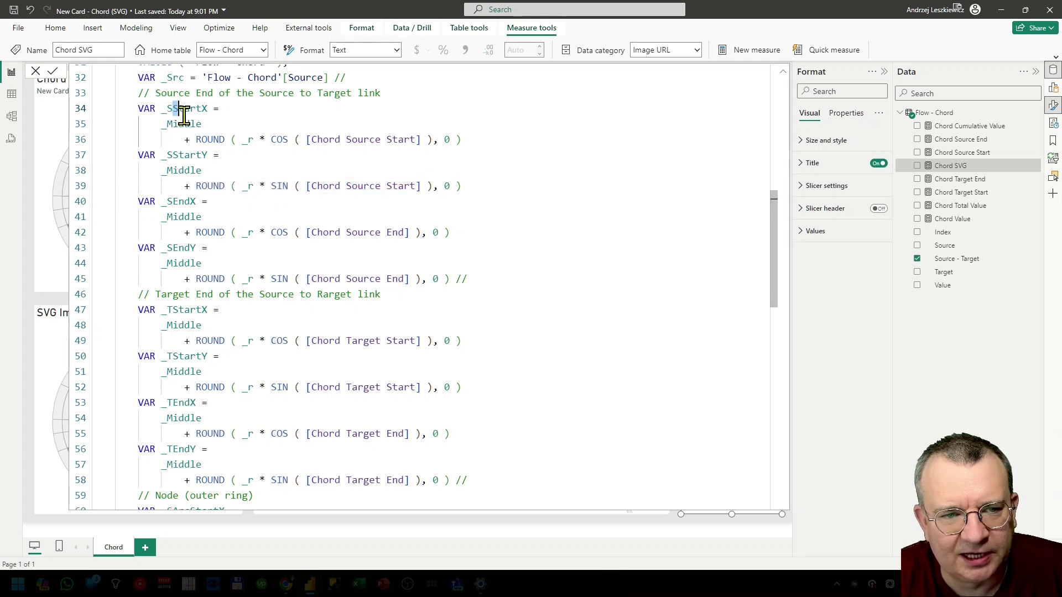
left_click(180, 155)
Highlight the Node (outer ring) coordinate variables from _SArcStartX to _SArcEndY
scroll(258, 278, "down", 10)
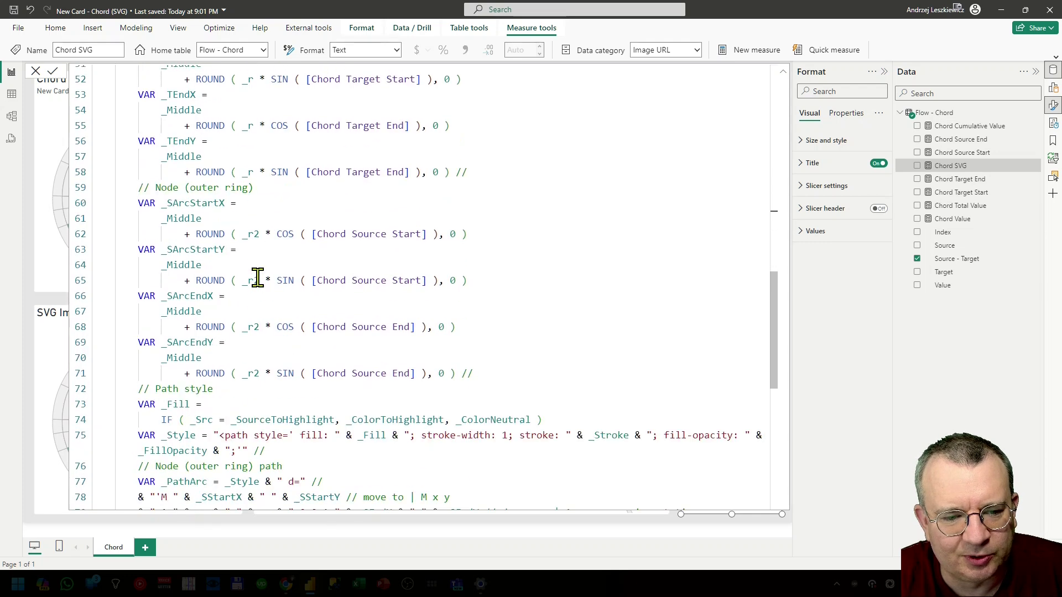
scroll(258, 278, "up", 3)
scroll(258, 278, "up", 1)
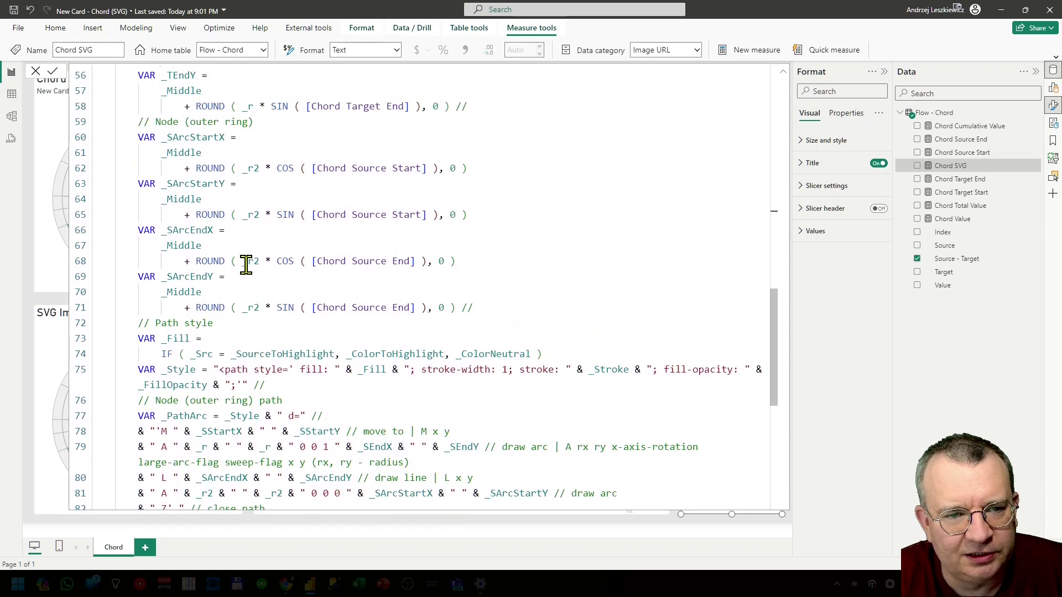
left_click_drag(140, 145, 229, 315)
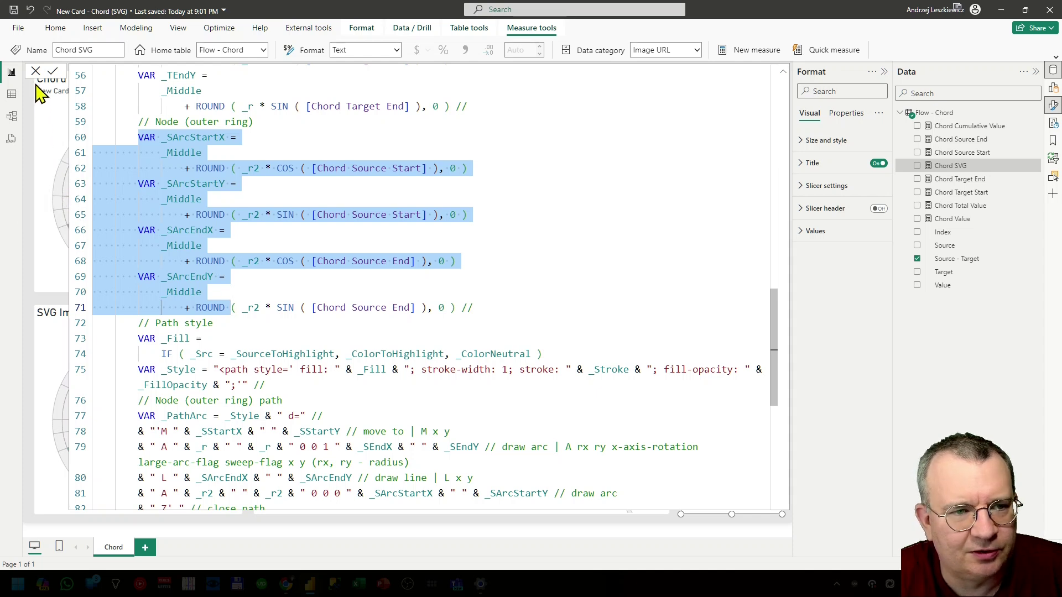
left_click(231, 277)
scroll(245, 288, "down", 1)
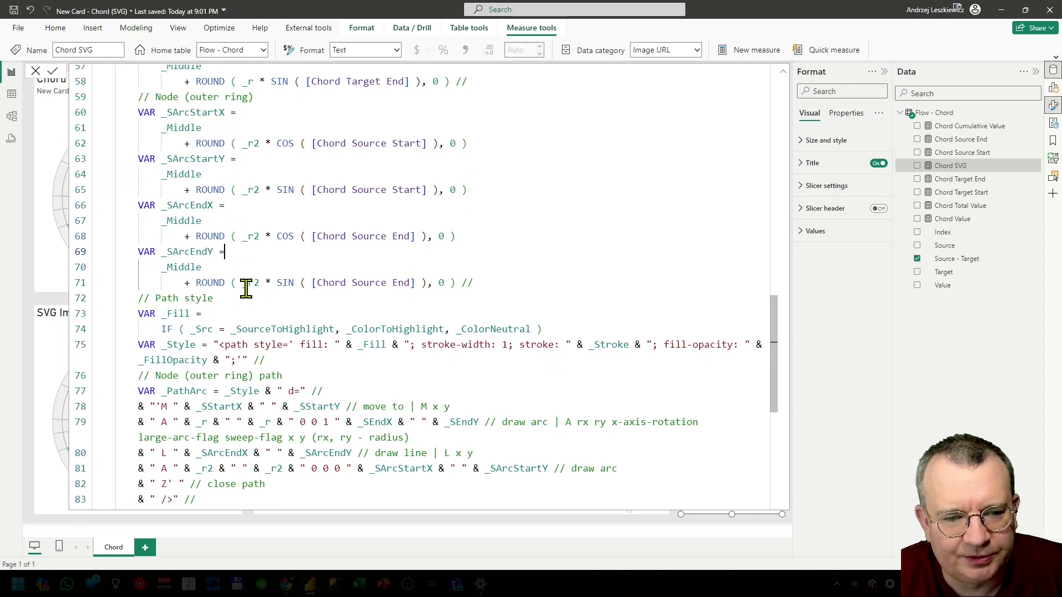
Highlight the M move-to line of the _PathArc variable and point out its _SStartX and _SStartY coordinates
scroll(246, 288, "down", 5)
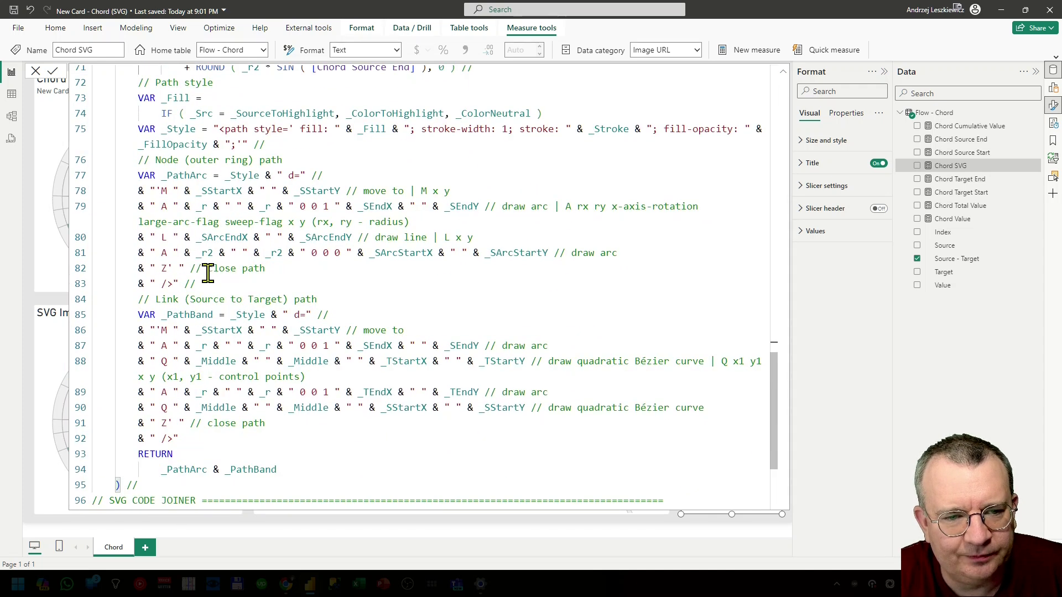
left_click_drag(138, 190, 451, 191)
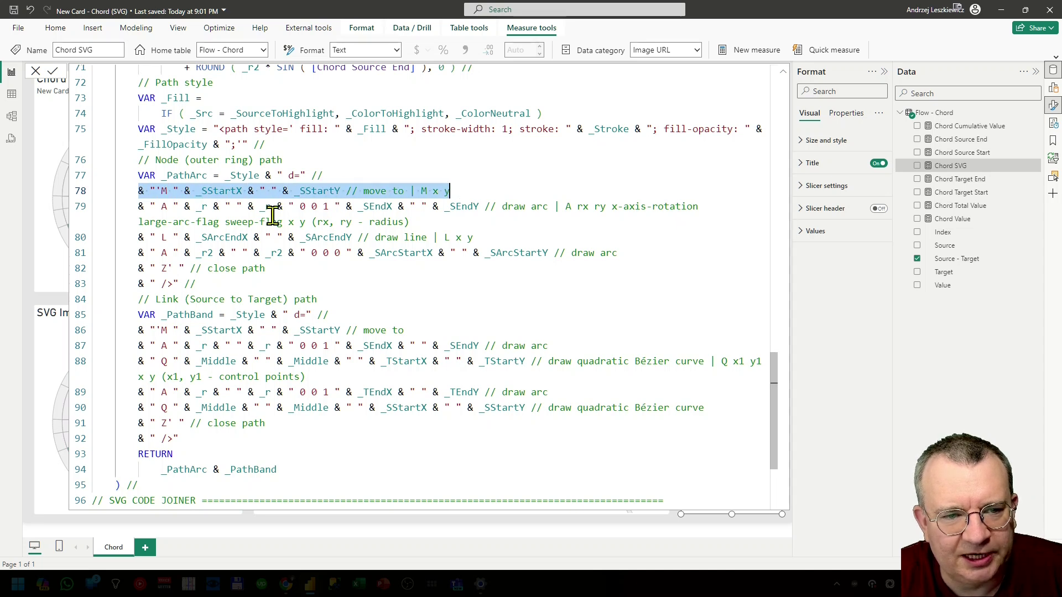
left_click(164, 190)
left_click(232, 191)
left_click(316, 190)
Examine the first arc command of _PathArc, highlighting its _r radii and the _SEndX and _SEndY end coordinates
left_click(166, 207)
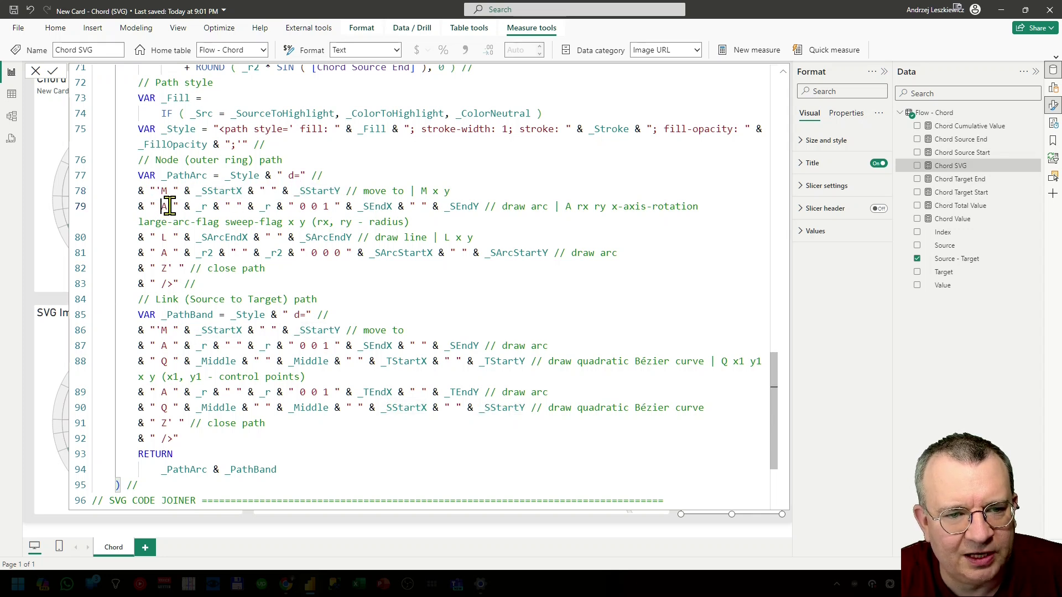
left_click_drag(200, 207, 220, 207)
double_click(262, 208)
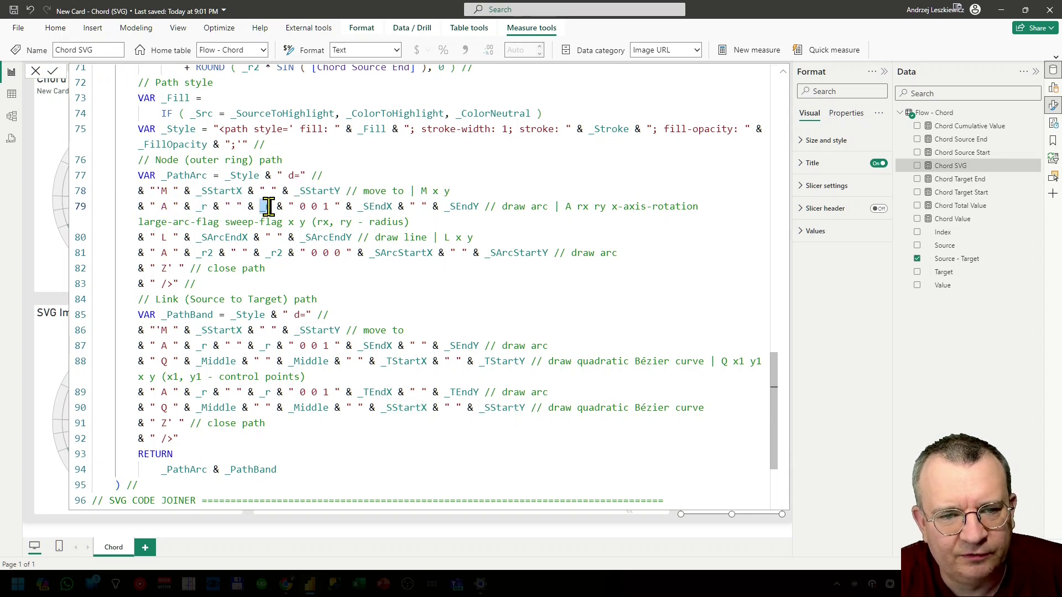
left_click_drag(299, 207, 392, 207)
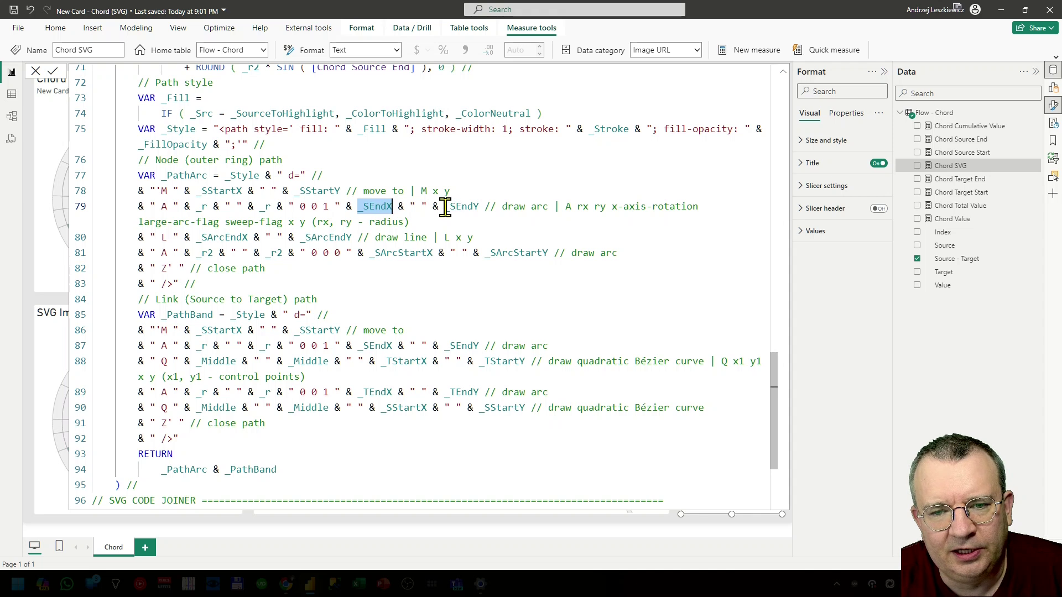
double_click(463, 206)
Examine the rest of _PathArc: the L line to _SArcEndX and _SArcEndY, the second arc and the Z close command
left_click(165, 244)
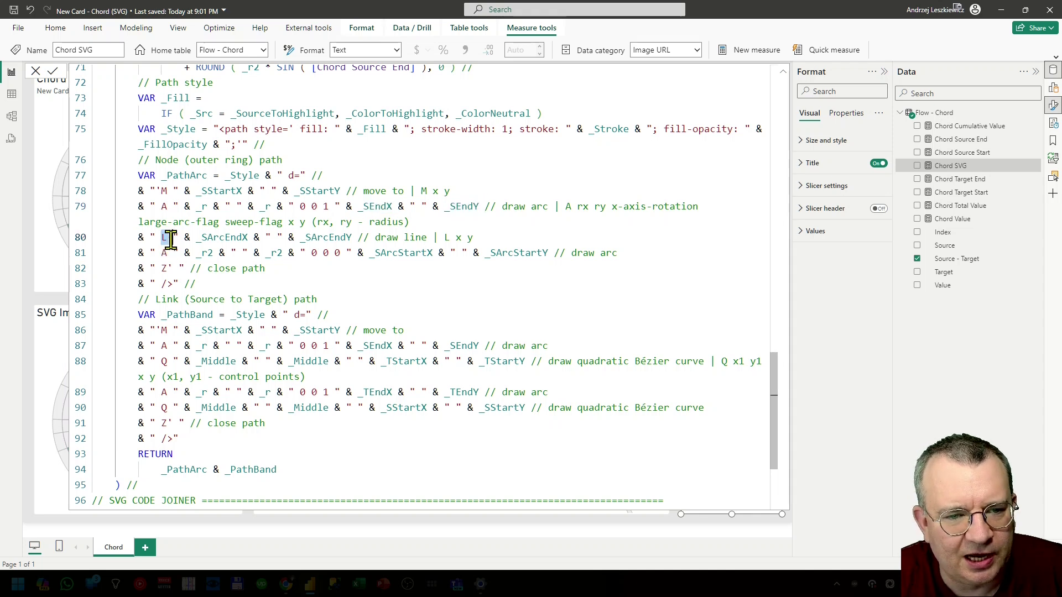
left_click_drag(196, 239, 353, 237)
left_click_drag(161, 253, 178, 253)
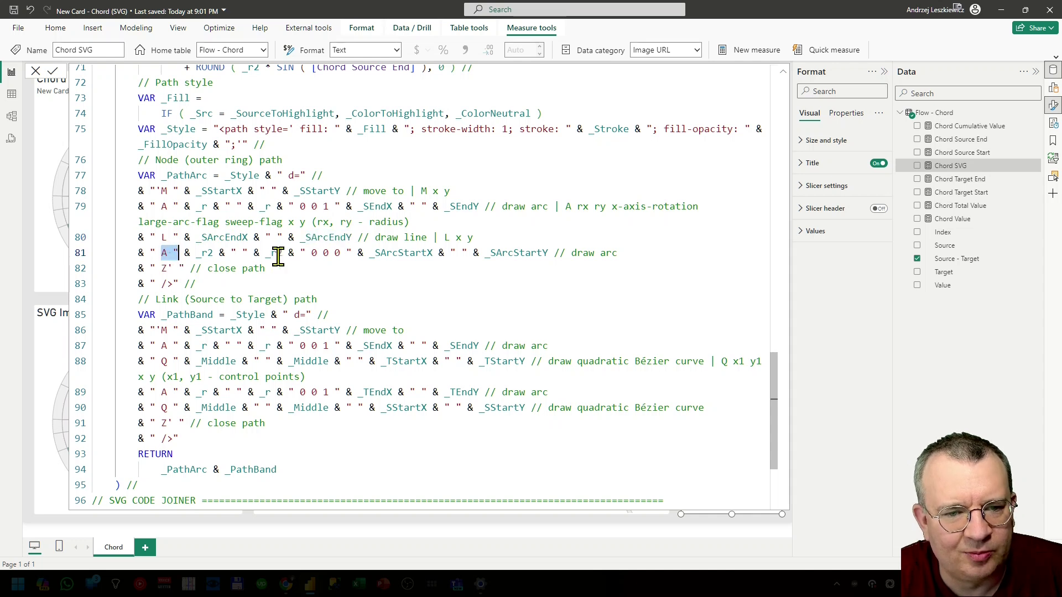
double_click(164, 268)
scroll(243, 286, "down", 1)
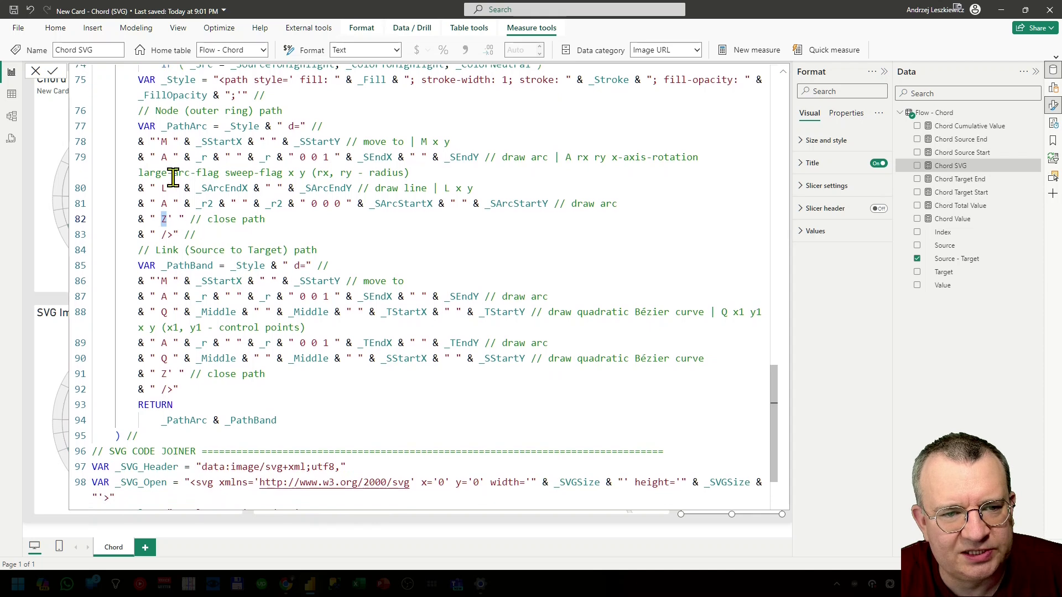
Highlight the whole _PathArc definition, followed by the whole _PathBand definition for the source-to-target link
left_click_drag(129, 126, 323, 234)
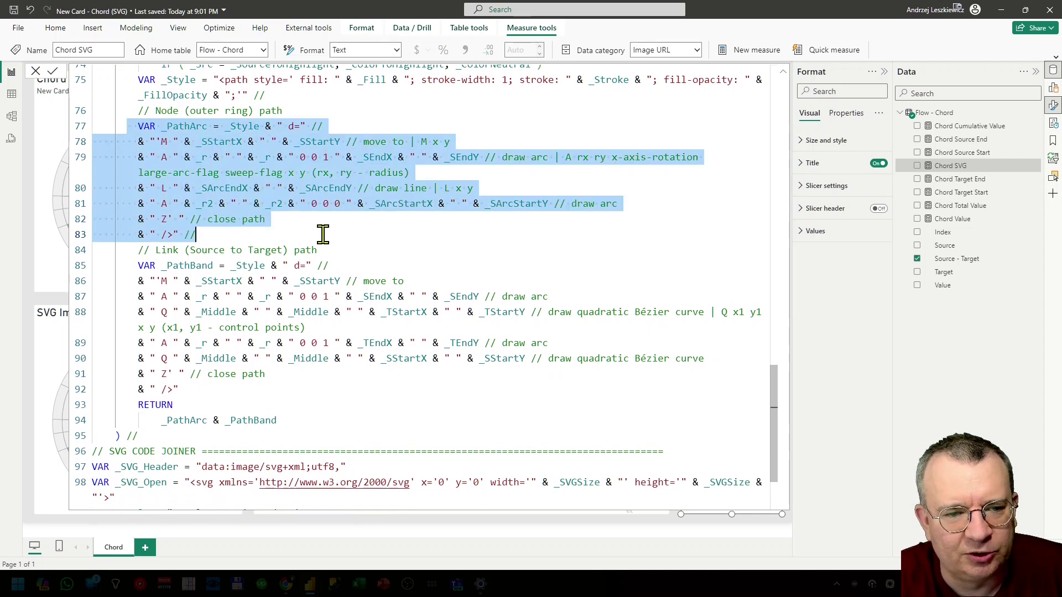
left_click_drag(109, 267, 228, 386)
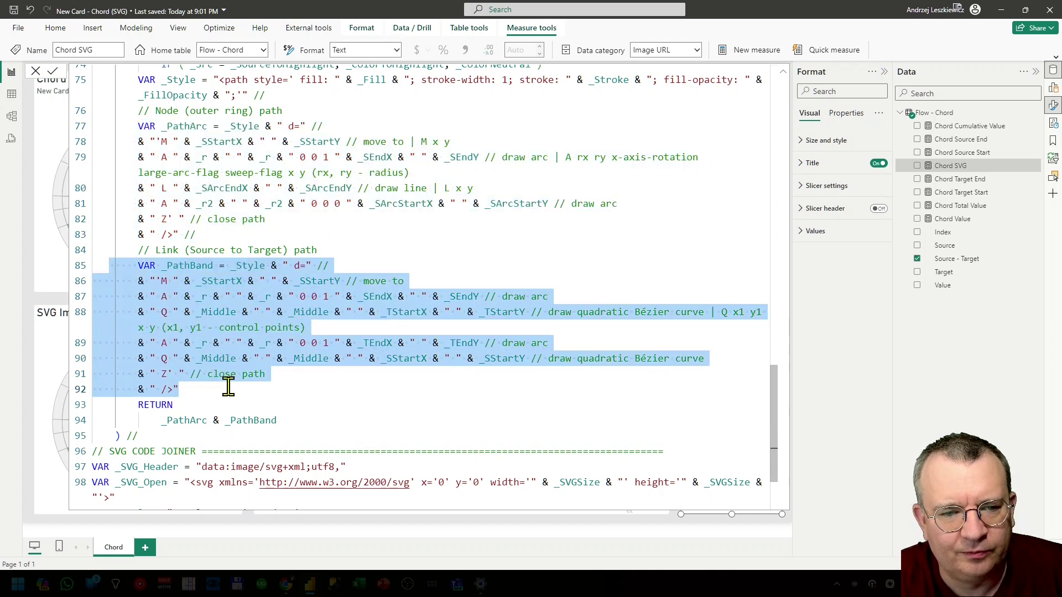
left_click(224, 381)
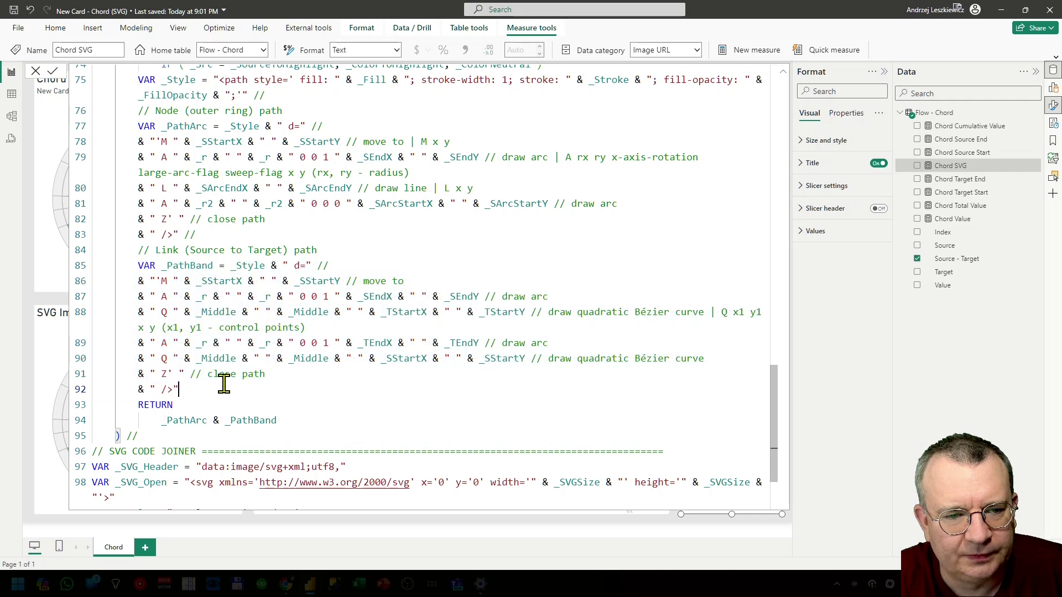
Examine the SVG CODE JOINER section, highlighting _SVG_Header and _SVG_Open, and close the measure code without changes
scroll(171, 297, "down", 2)
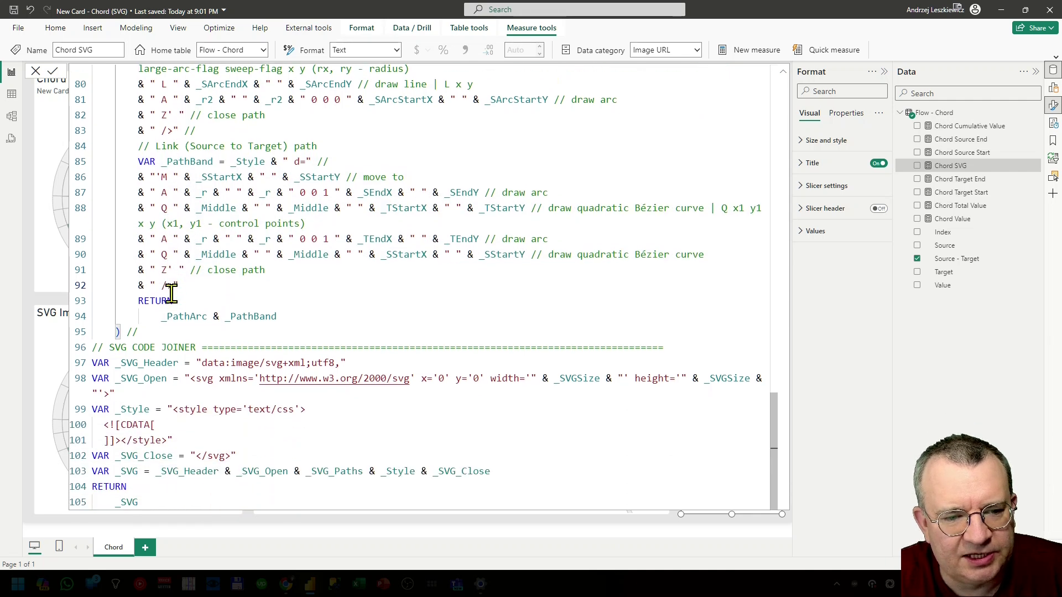
left_click_drag(127, 363, 324, 383)
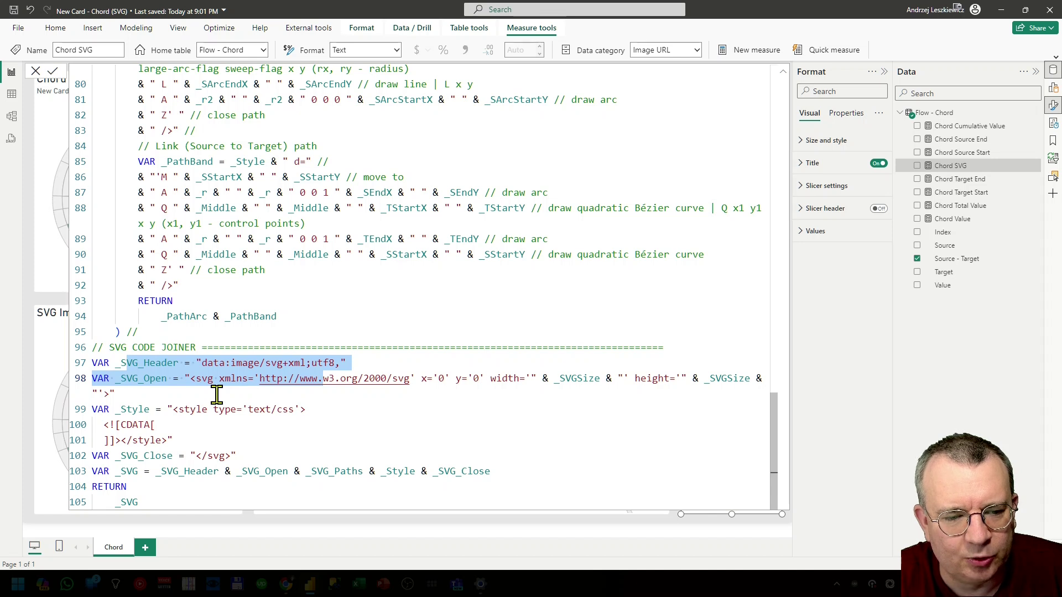
left_click(216, 435)
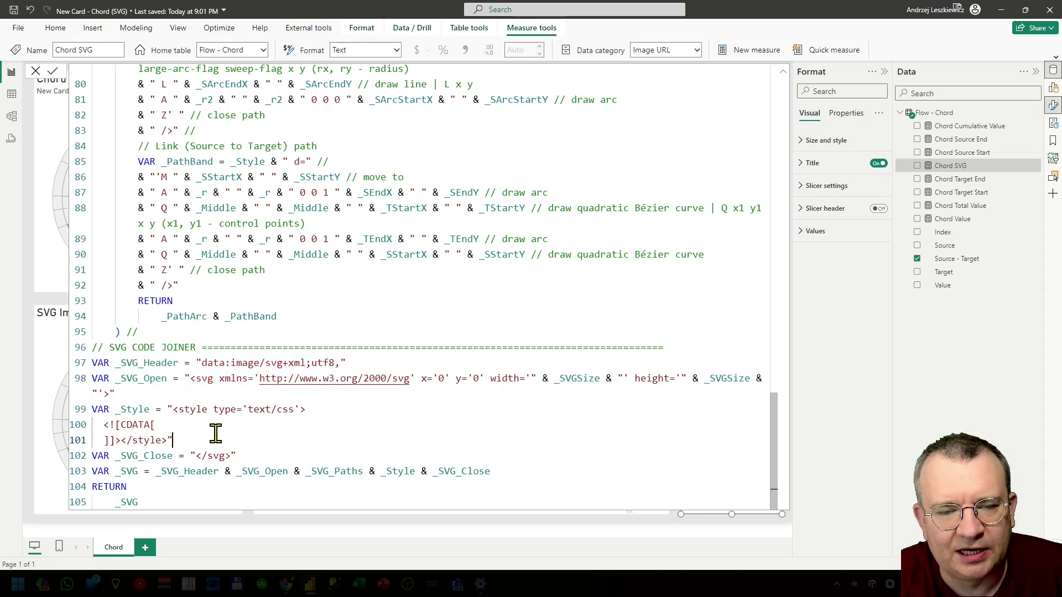
left_click(36, 71)
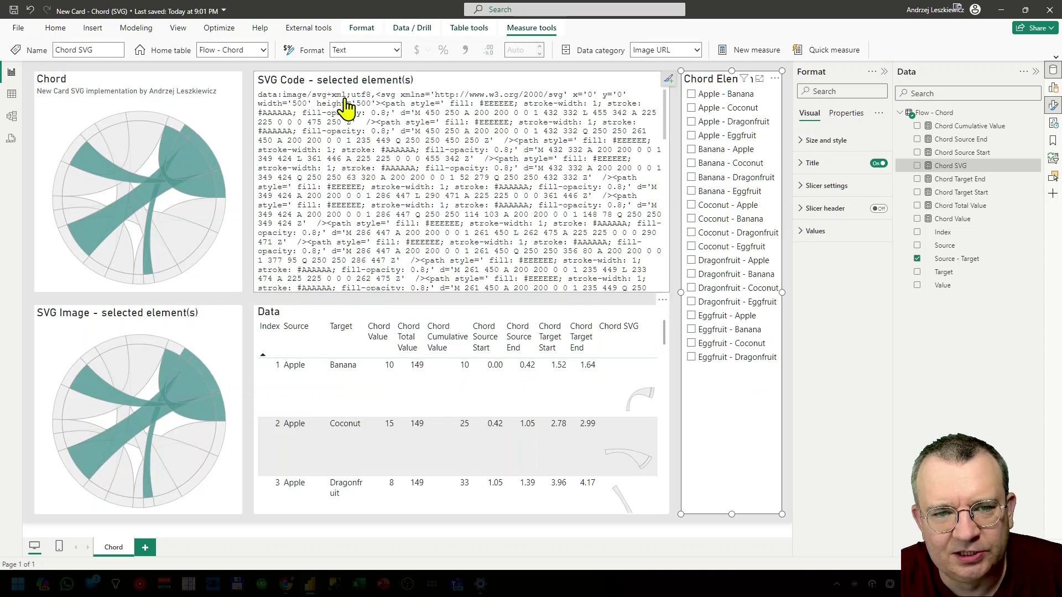
Look through the generated SVG code of the full chart and filter the report to the Eggfruit - Coconut element
scroll(381, 149, "down", 10)
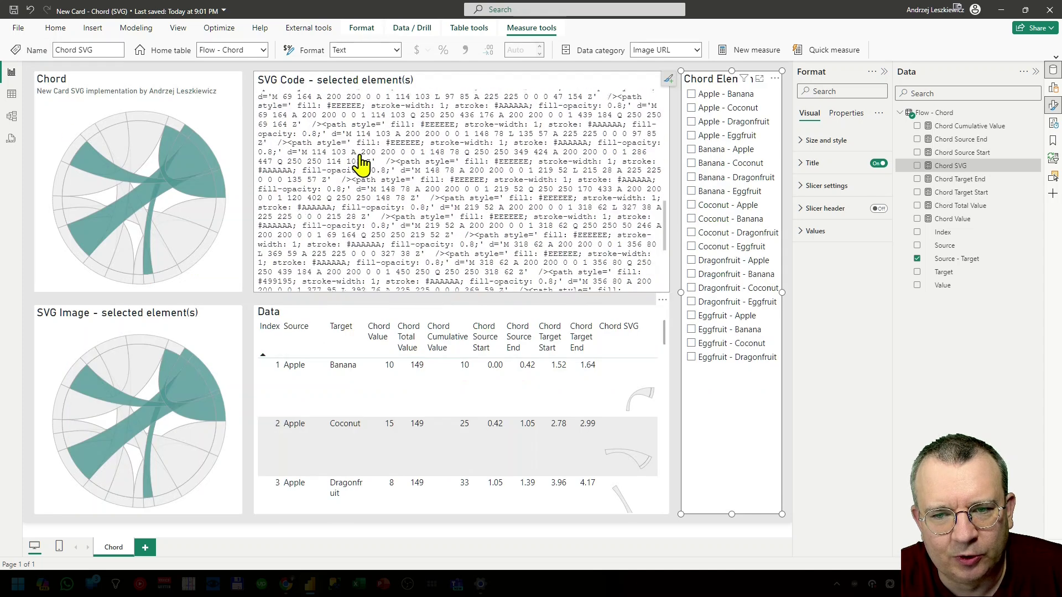
scroll(440, 227, "down", 3)
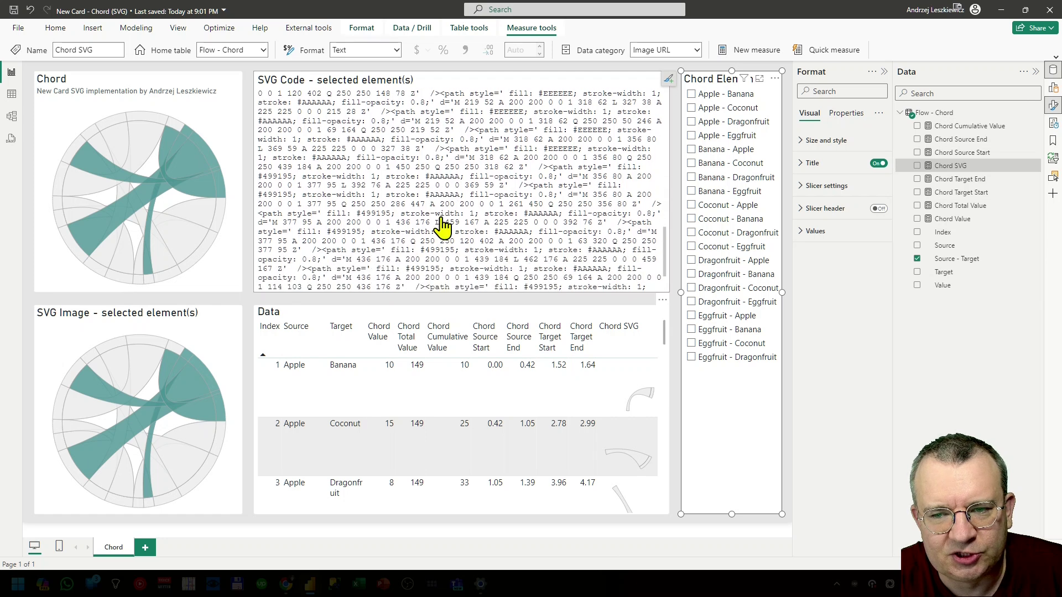
scroll(442, 227, "up", 13)
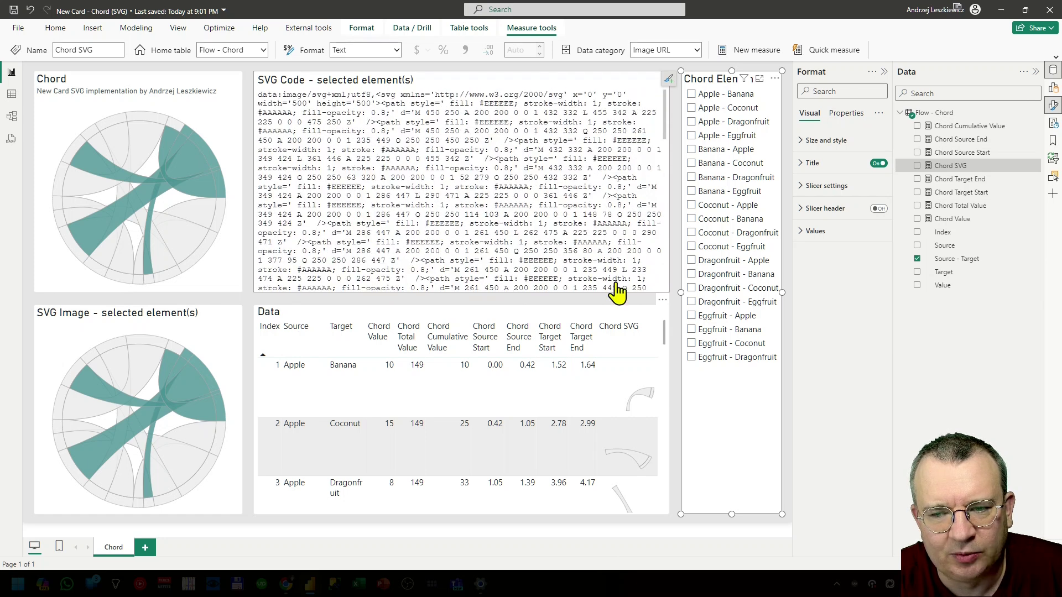
left_click(691, 343)
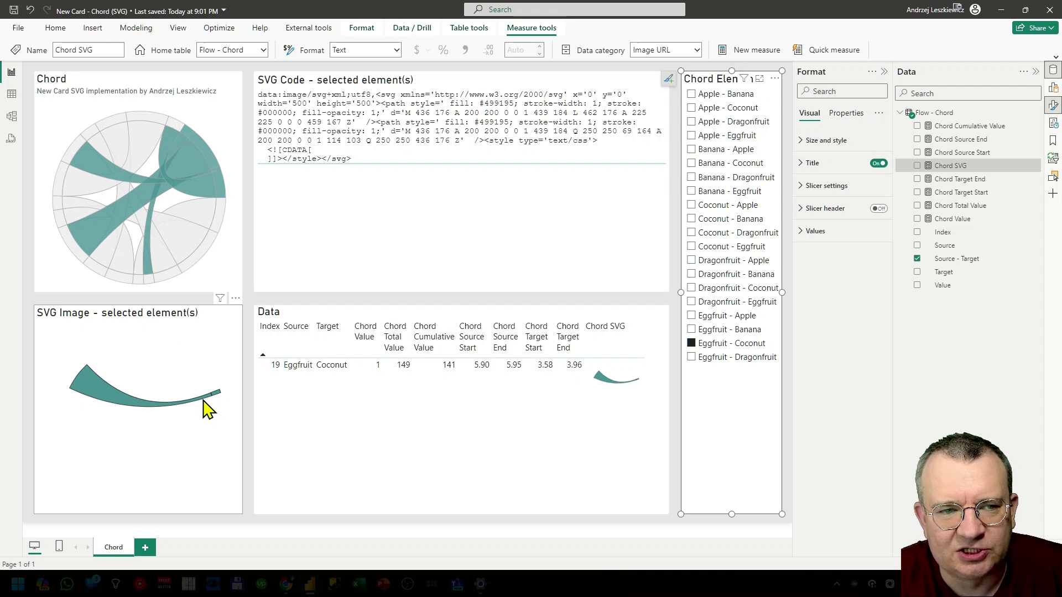
Select the Chord visual, review the Chord SVG measure's code down to the path definitions and close it without changes
left_click(157, 82)
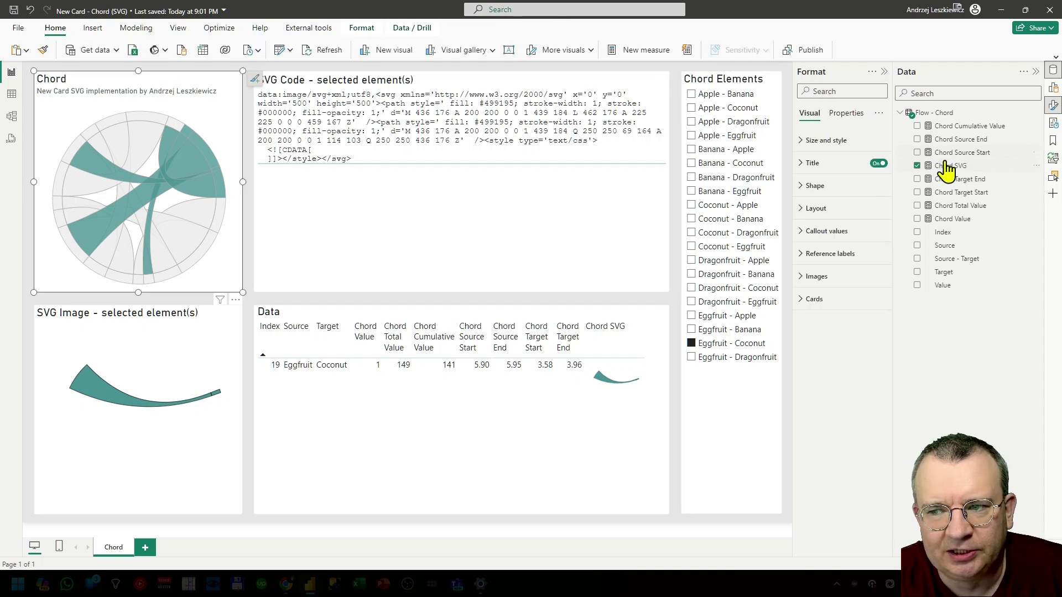
left_click(963, 168)
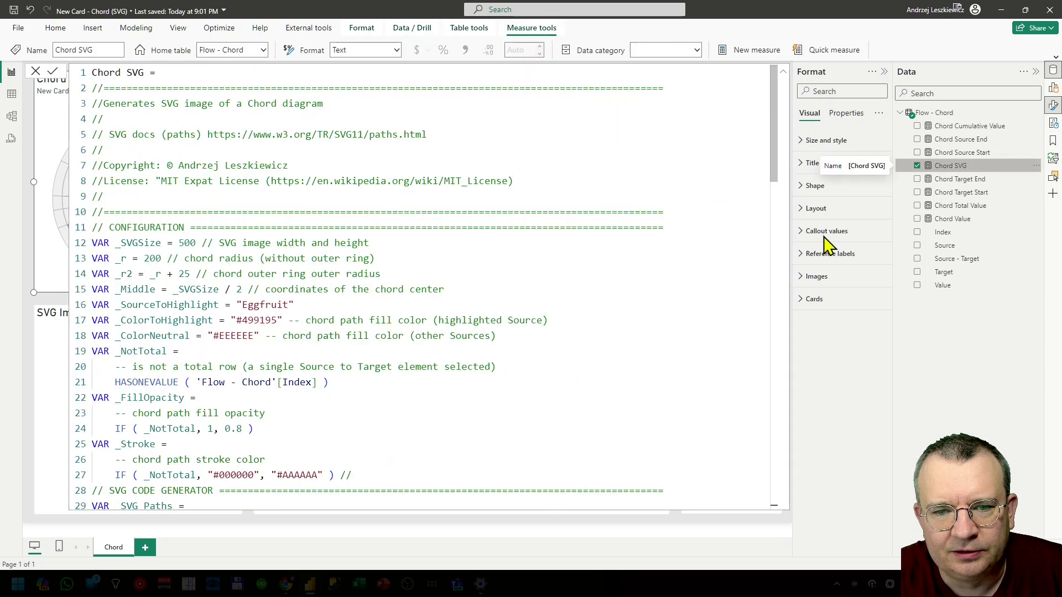
scroll(301, 367, "down", 15)
scroll(301, 368, "down", 8)
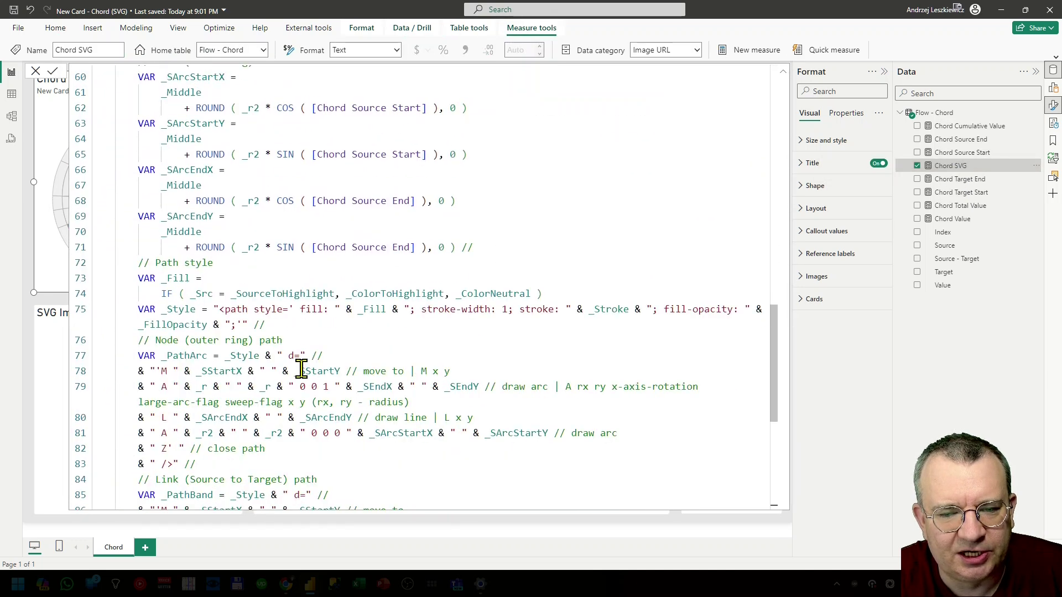
left_click(35, 73)
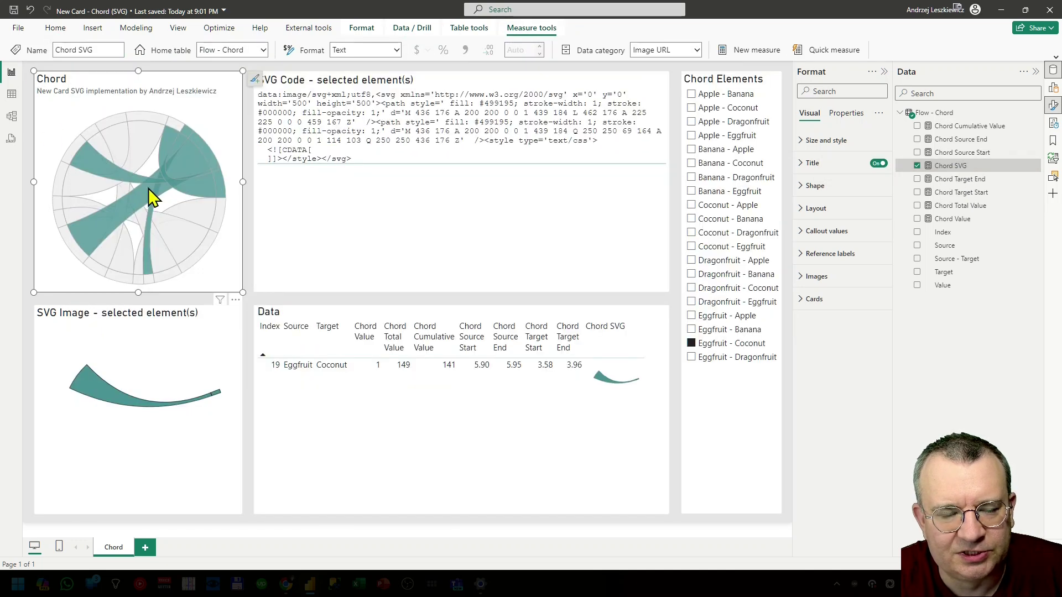